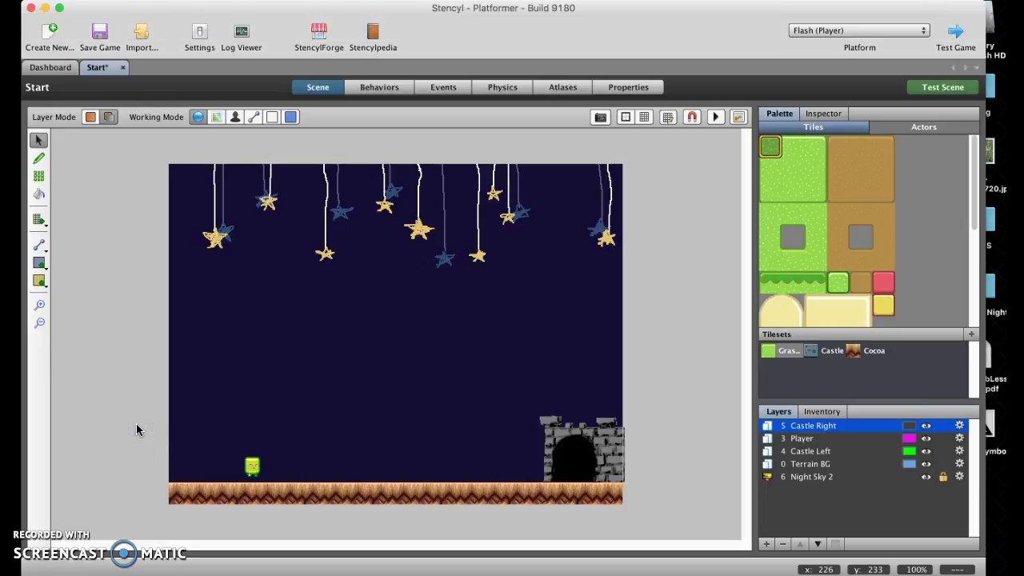
# Open the Start scene's Events page, showing the Title event that draws Evil Castle
pyautogui.click(140, 389)
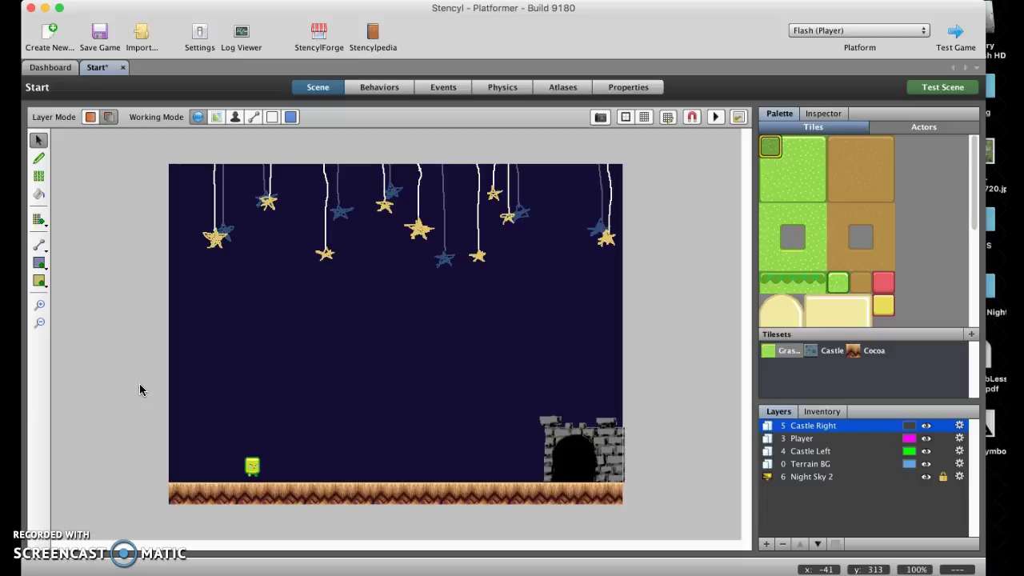
pyautogui.click(139, 343)
pyautogui.click(134, 259)
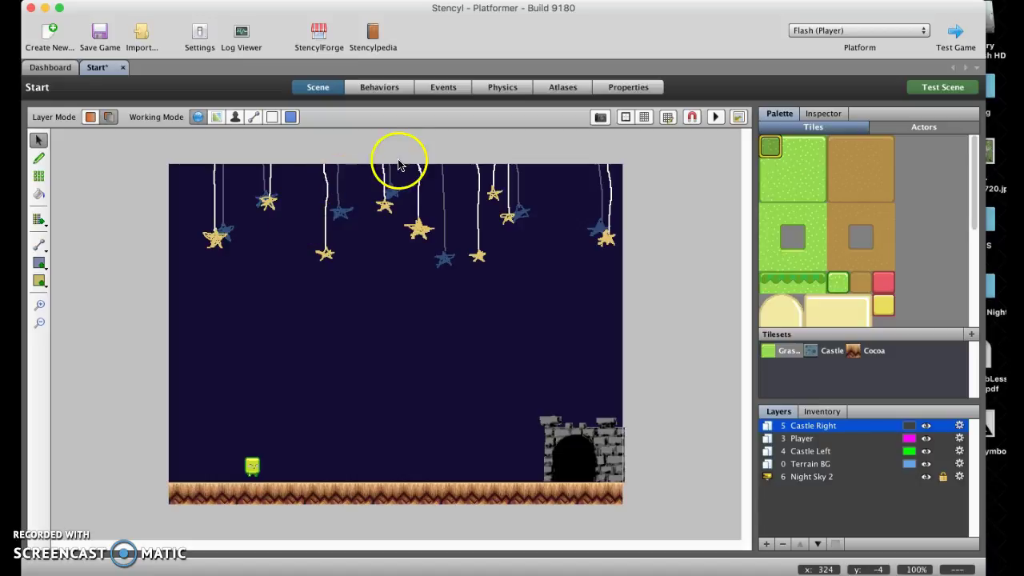
pyautogui.click(441, 90)
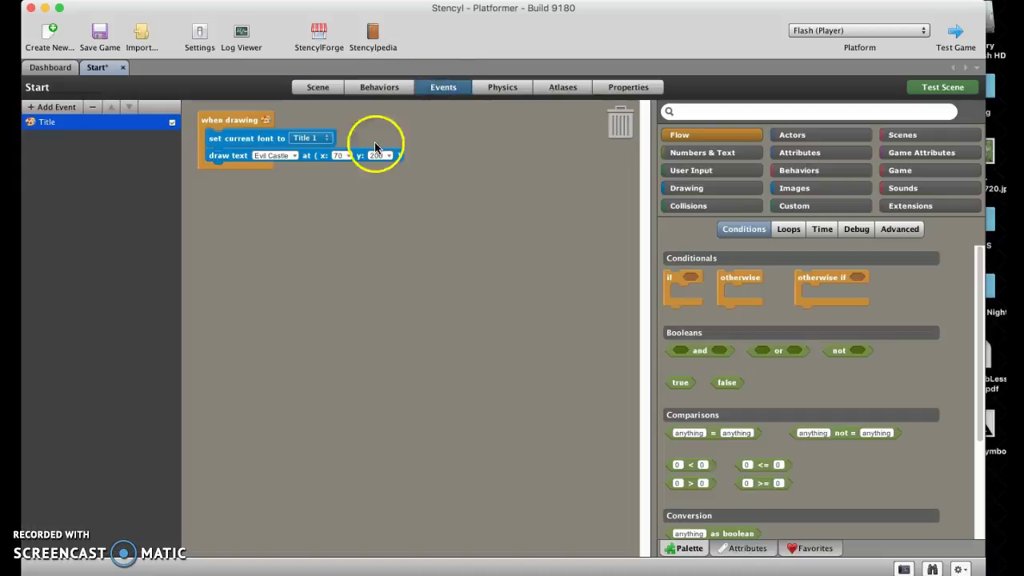
# Add a When Drawing event named Drawing and drop an empty draw text block into it
pyautogui.click(60, 112)
pyautogui.moveTo(62, 125)
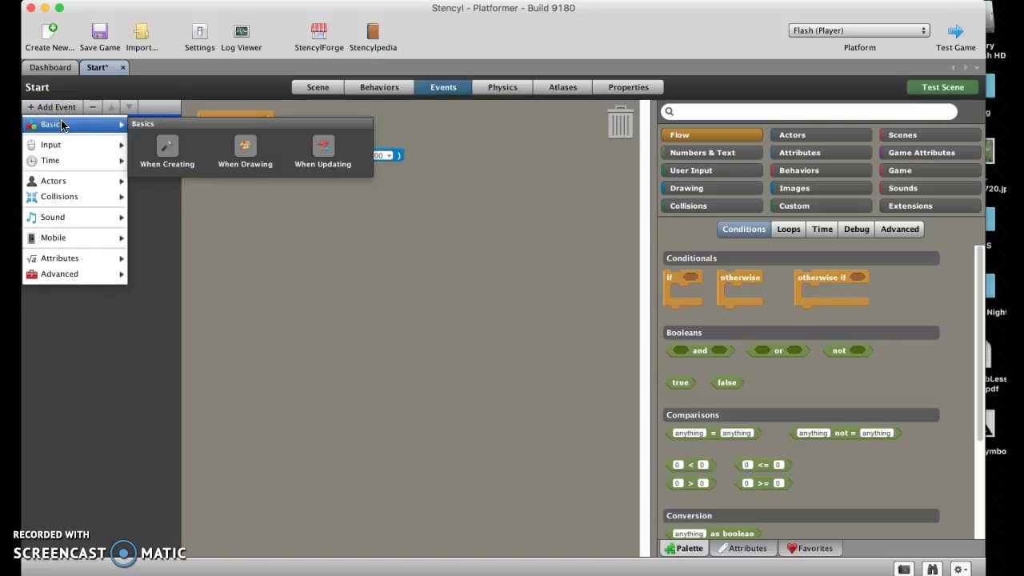
pyautogui.click(248, 153)
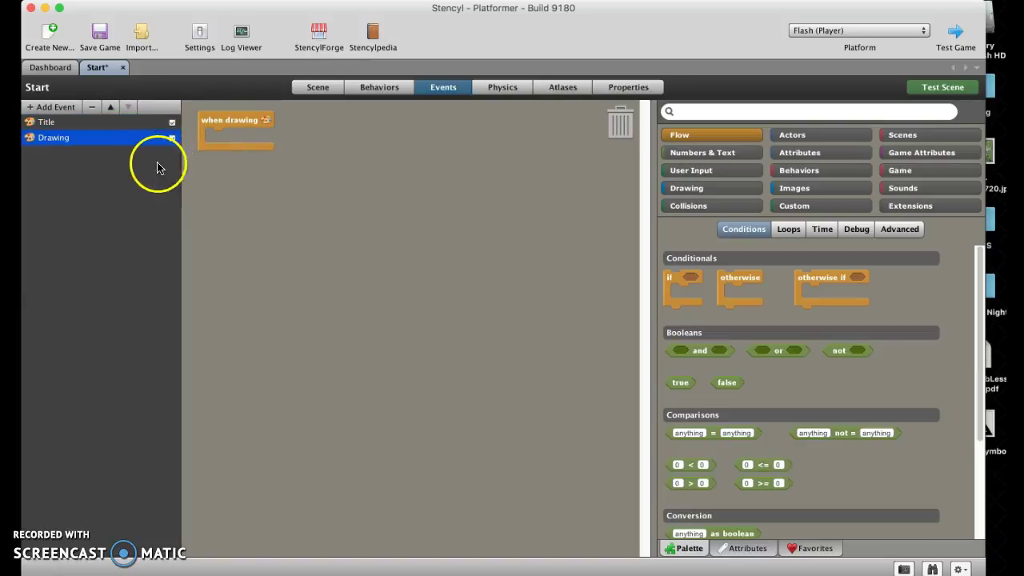
pyautogui.click(683, 191)
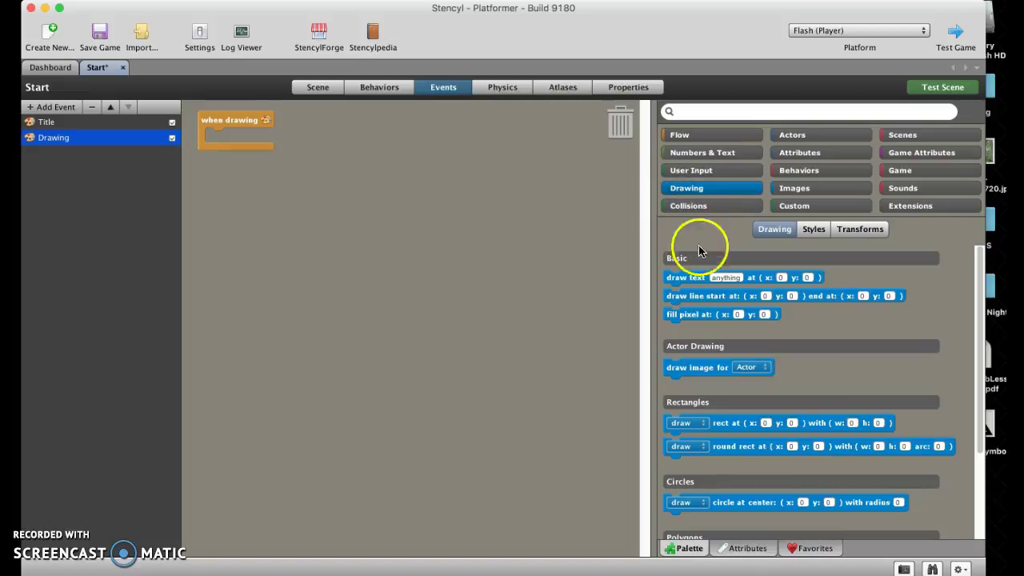
pyautogui.moveTo(695, 282)
pyautogui.mouseDown()
pyautogui.moveTo(558, 280)
pyautogui.moveTo(291, 172)
pyautogui.moveTo(246, 143)
pyautogui.moveTo(258, 141)
pyautogui.mouseUp()
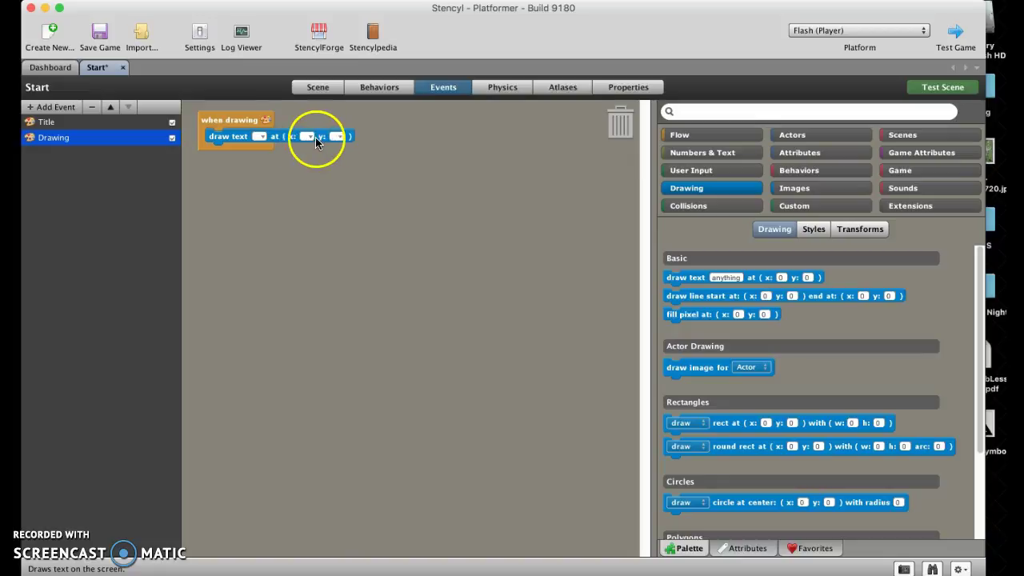
pyautogui.click(313, 87)
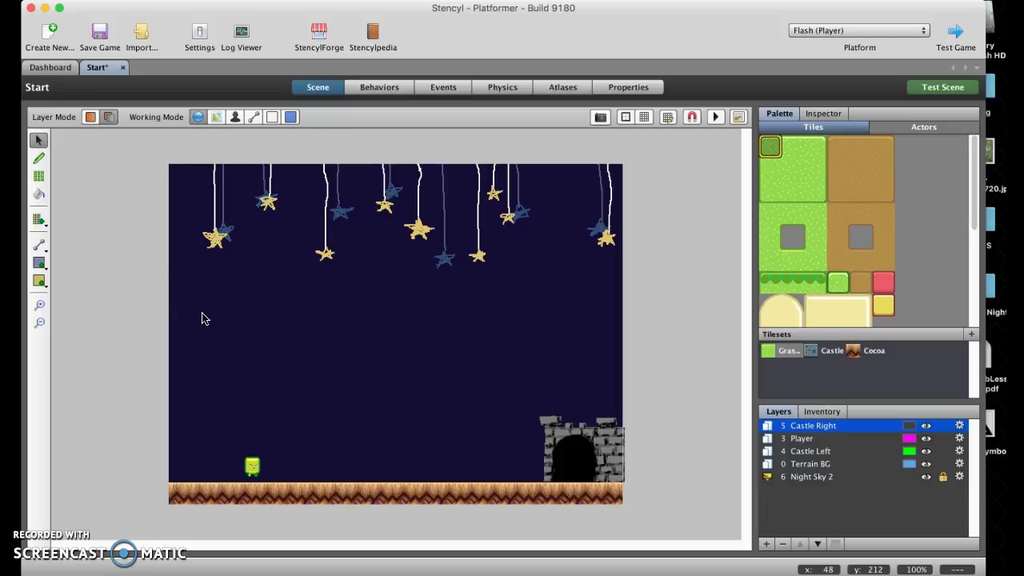
# Delete the Drawing event from the Start scene's events
pyautogui.click(445, 87)
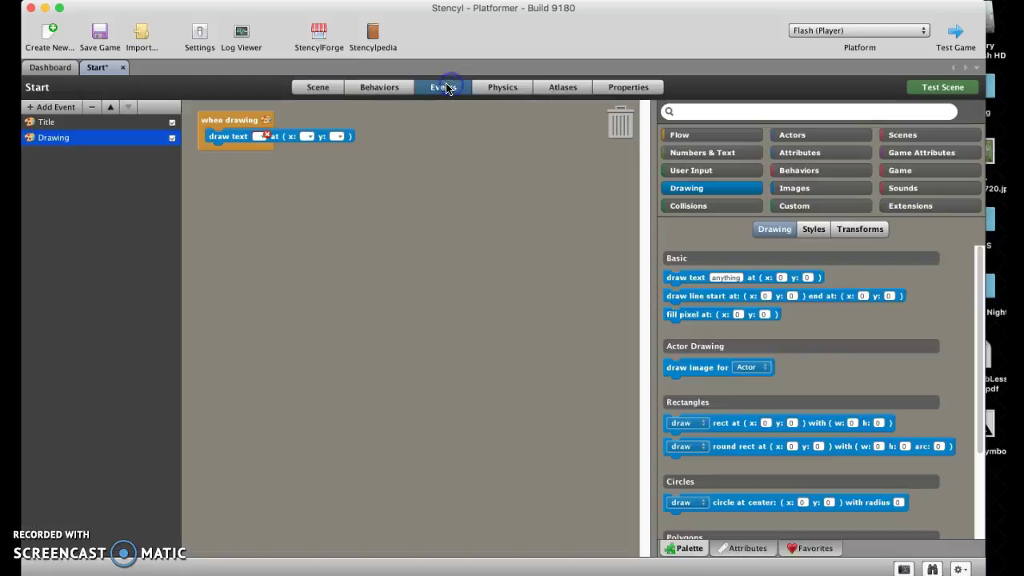
pyautogui.click(90, 109)
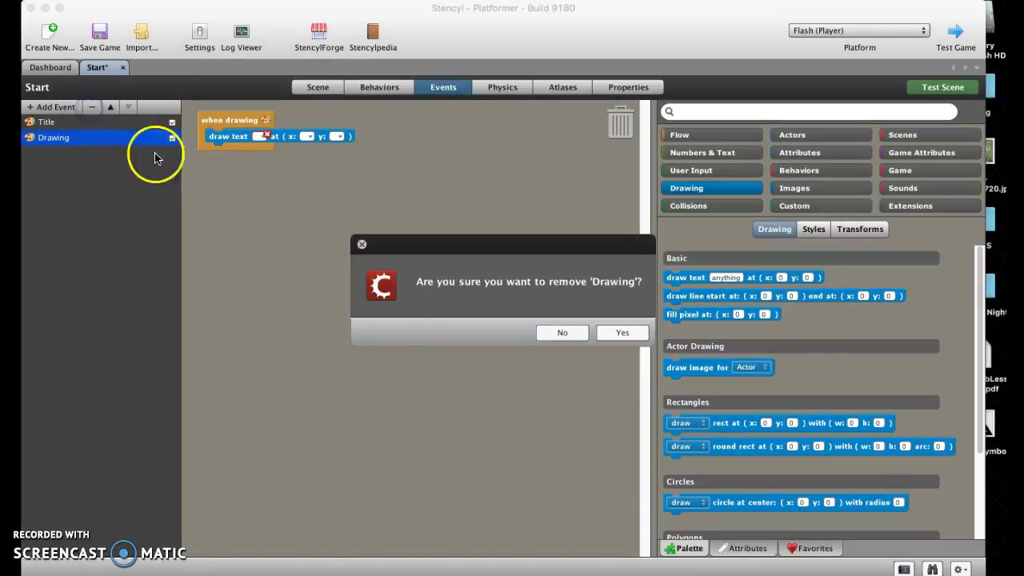
pyautogui.click(624, 334)
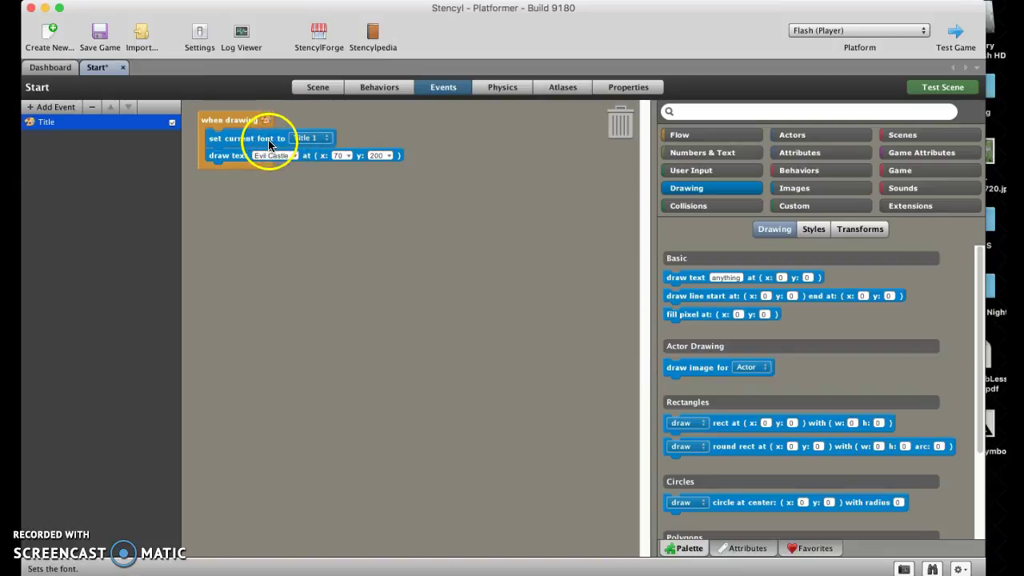
# Browse the set-font block's available fonts, then cancel, keeping Title 1
pyautogui.click(812, 229)
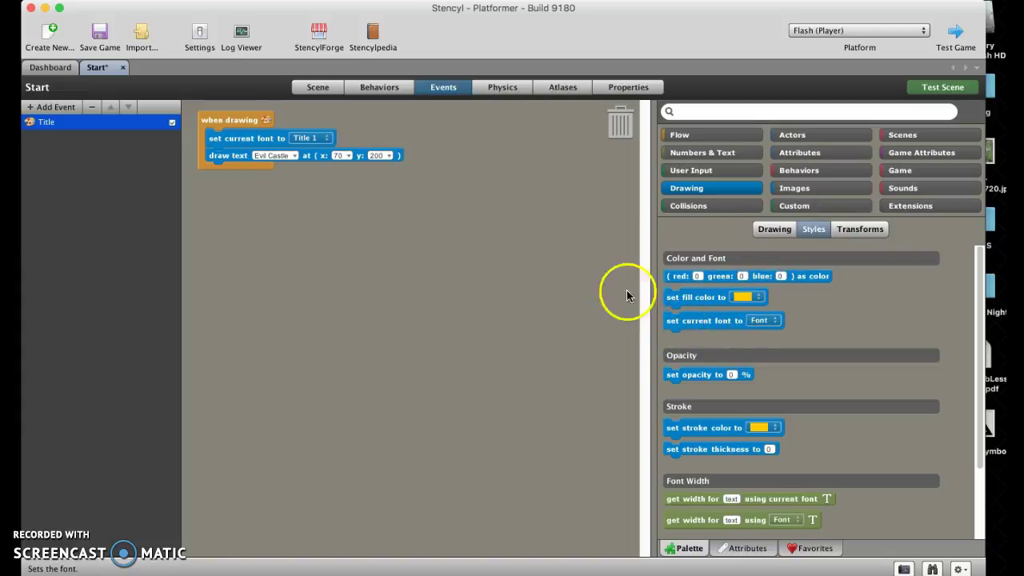
pyautogui.click(315, 138)
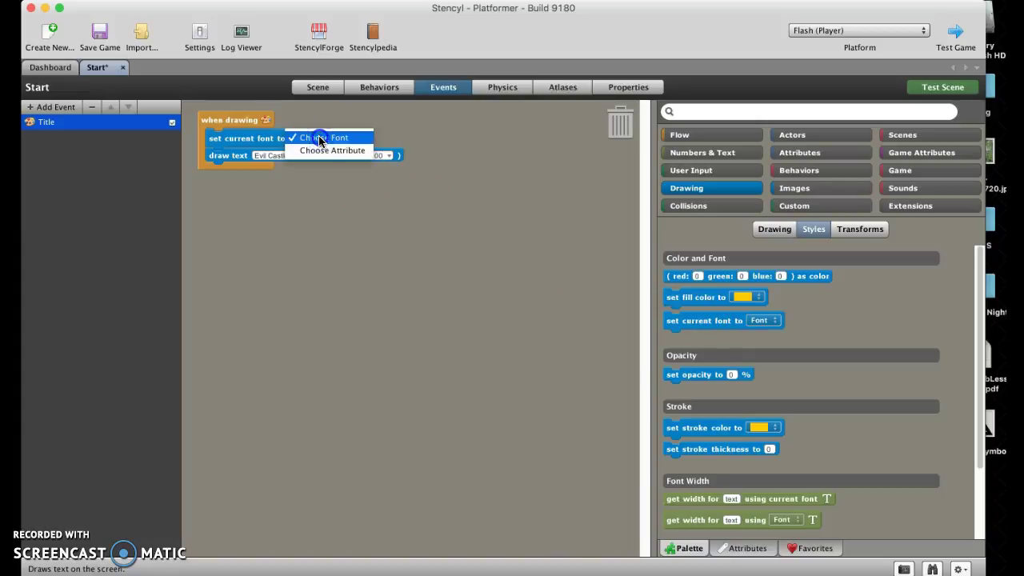
pyautogui.click(320, 139)
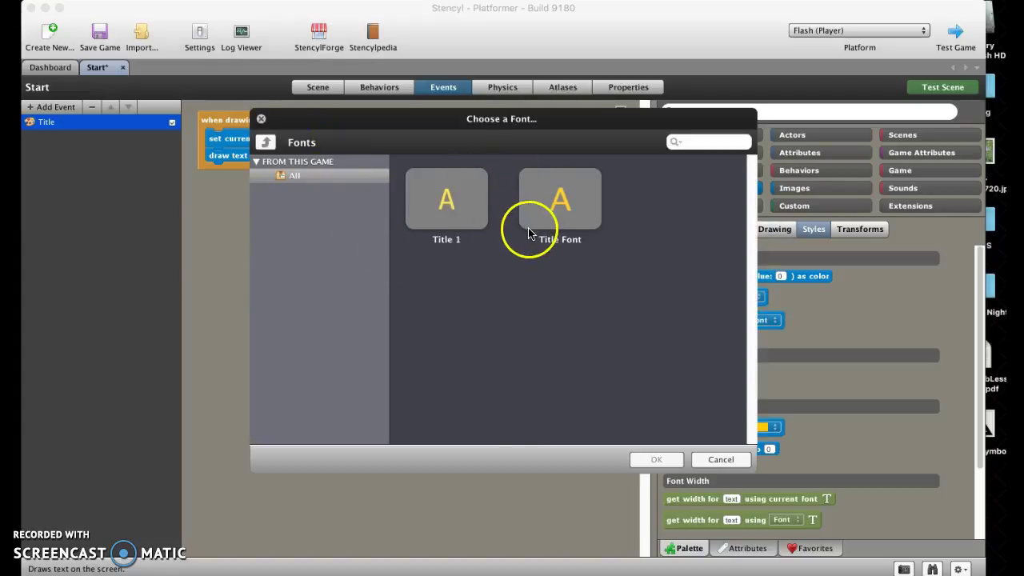
pyautogui.click(720, 460)
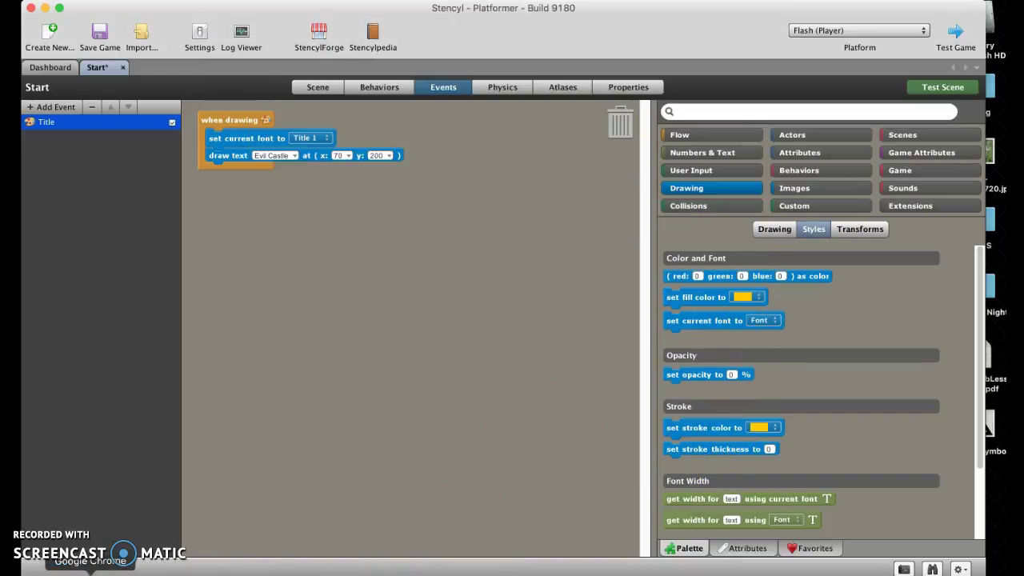
# Bring Chrome forward and look through dafont's Techno > LCD pixel-style fonts
pyautogui.click(94, 569)
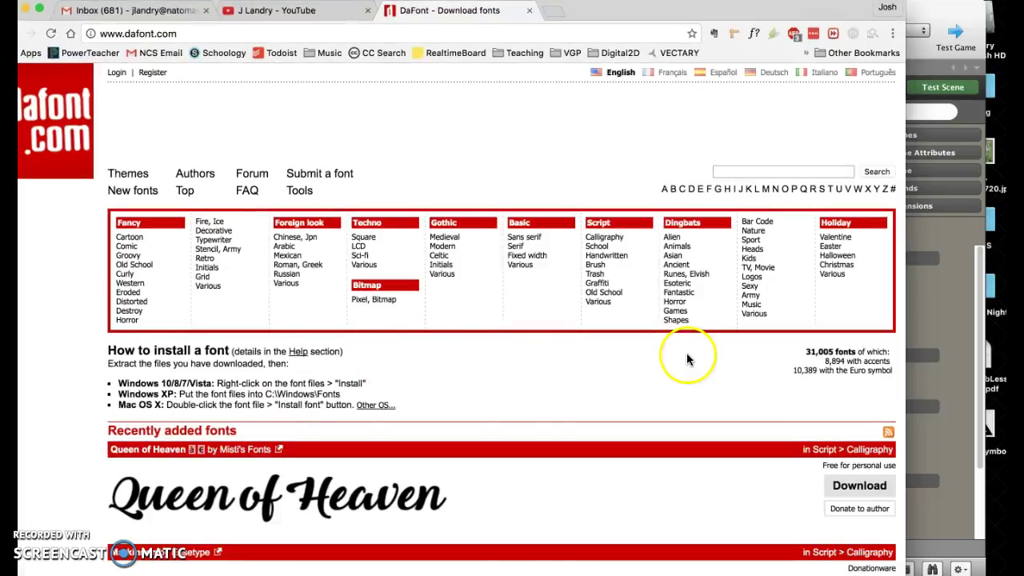
pyautogui.moveTo(614, 12); pyautogui.dragTo(639, 18)
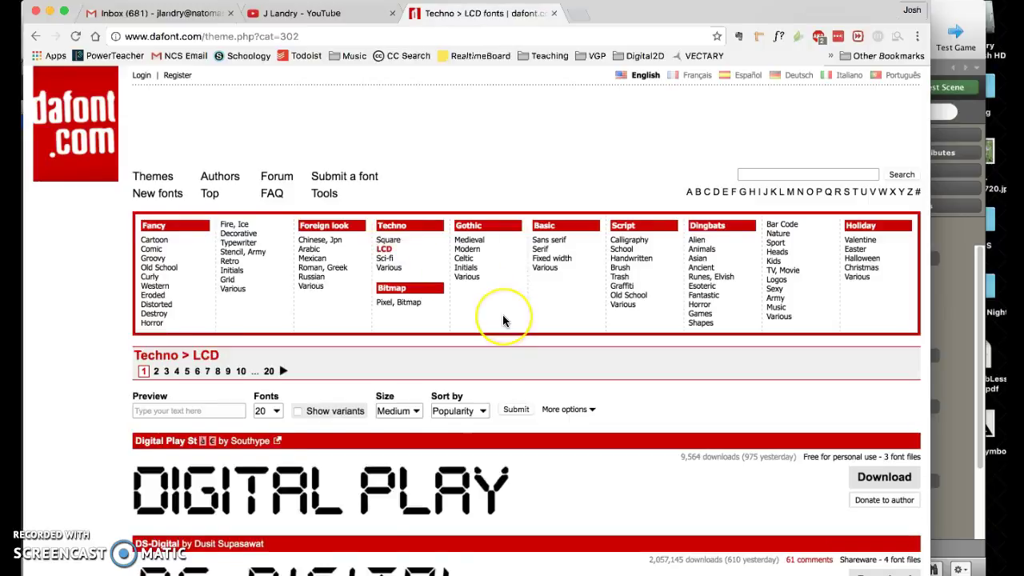
pyautogui.scroll(-12, 503, 320)
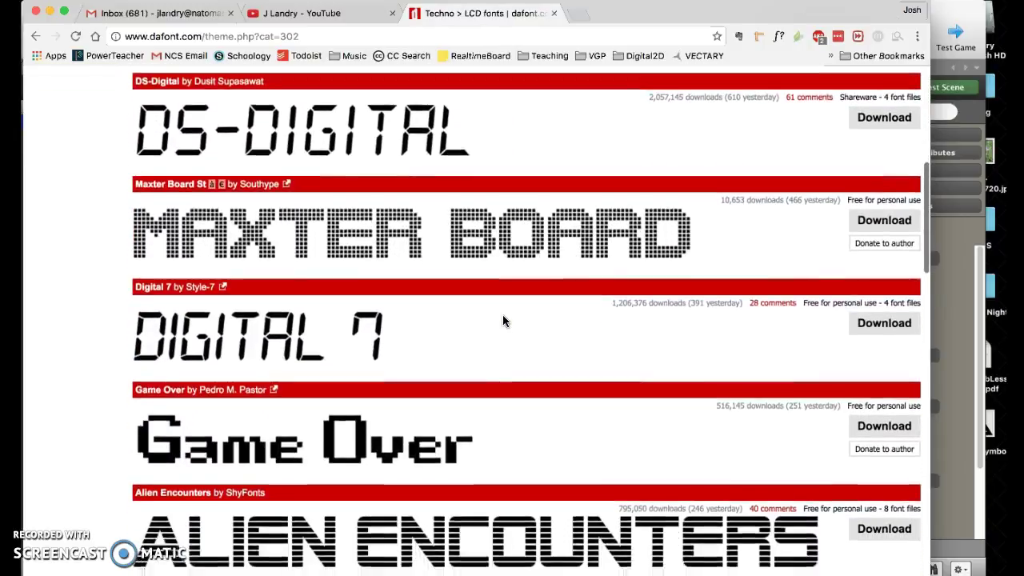
pyautogui.scroll(-3, 502, 320)
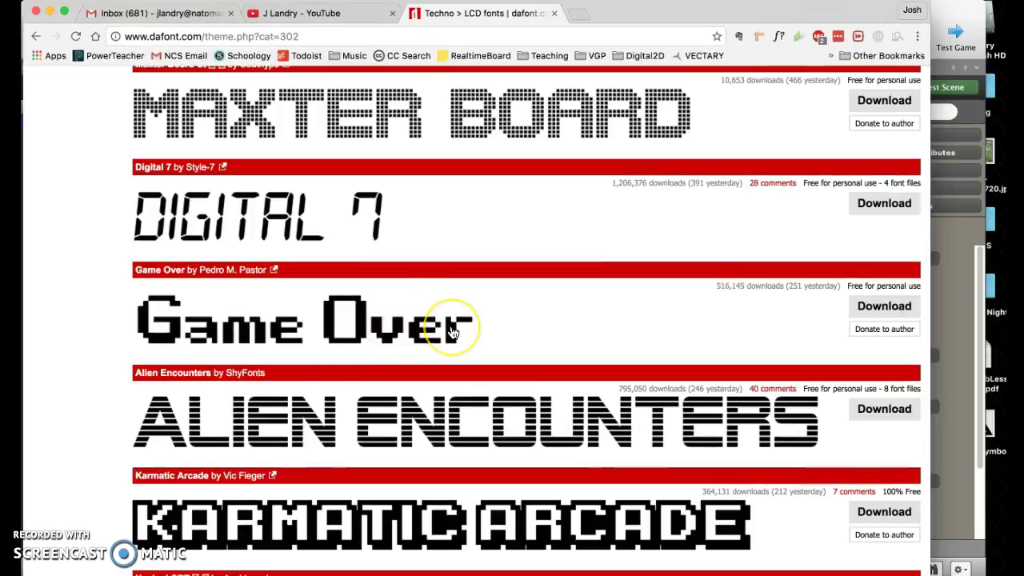
pyautogui.scroll(-10, 452, 332)
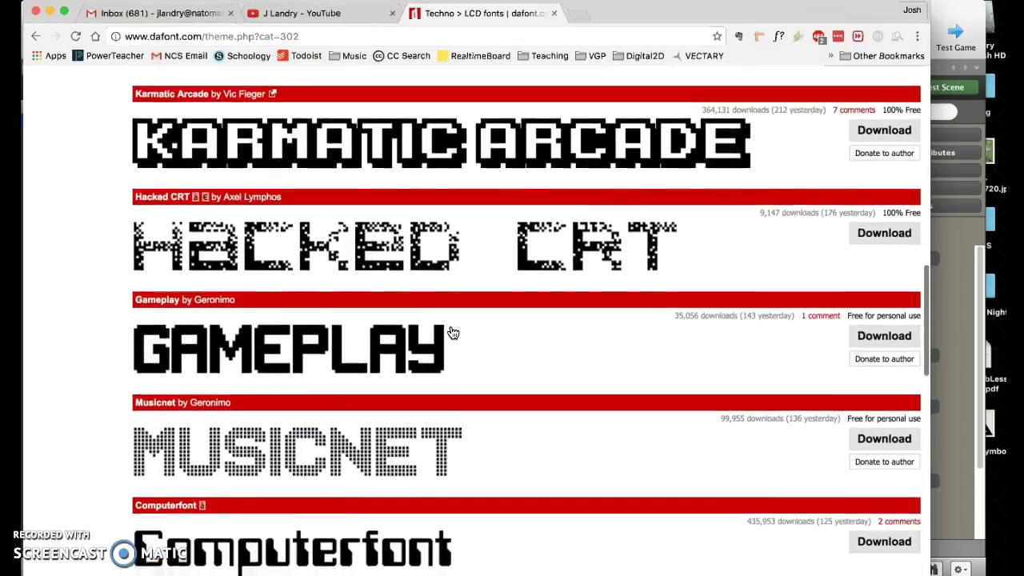
pyautogui.scroll(-17, 452, 332)
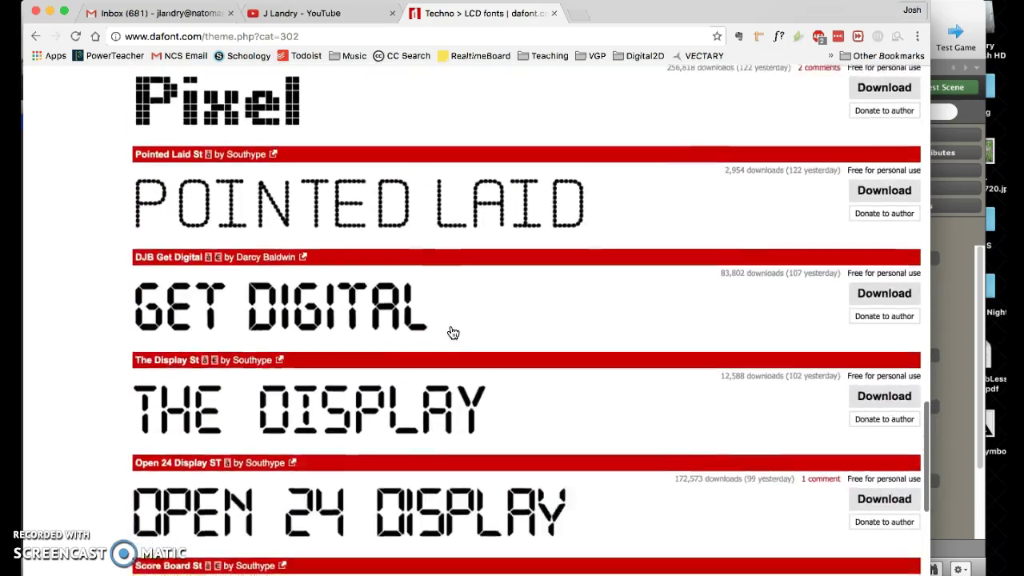
pyautogui.scroll(-14, 452, 332)
pyautogui.scroll(7, 452, 332)
pyautogui.scroll(20, 452, 332)
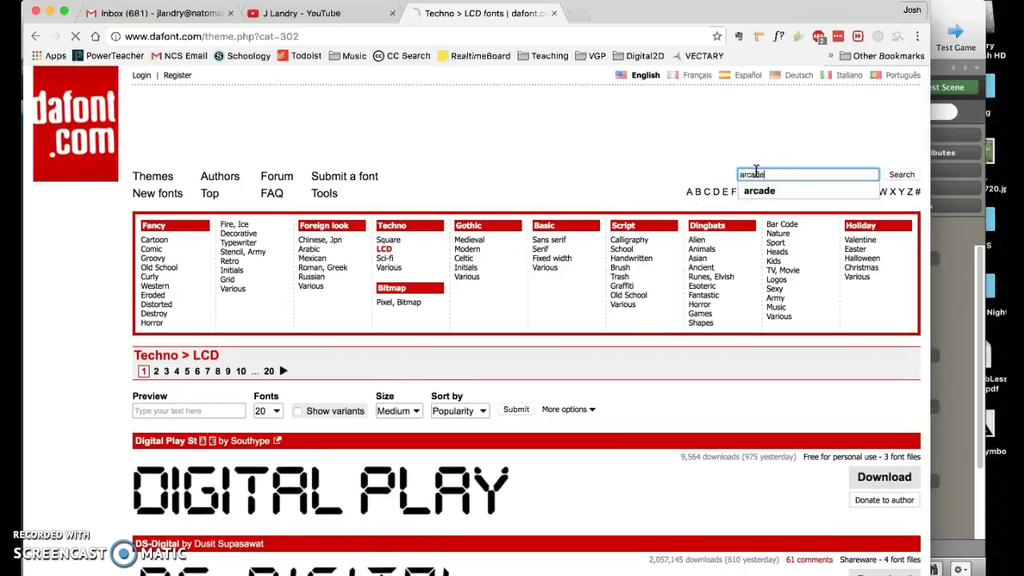
# Find Arcade Classic in the LCD list and open its dafont page
pyautogui.scroll(-2, 591, 216)
pyautogui.scroll(-11, 590, 216)
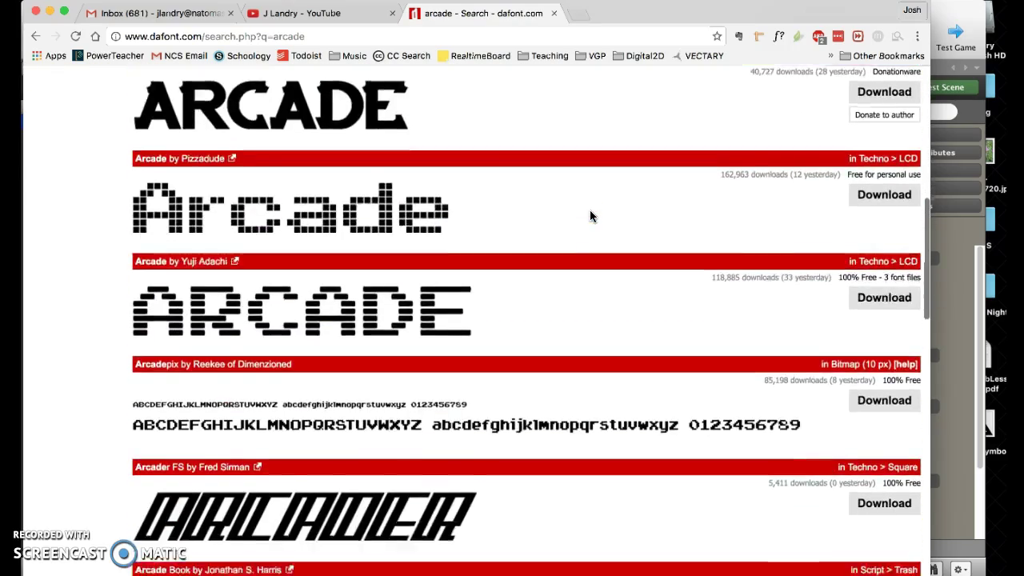
pyautogui.scroll(-13, 591, 216)
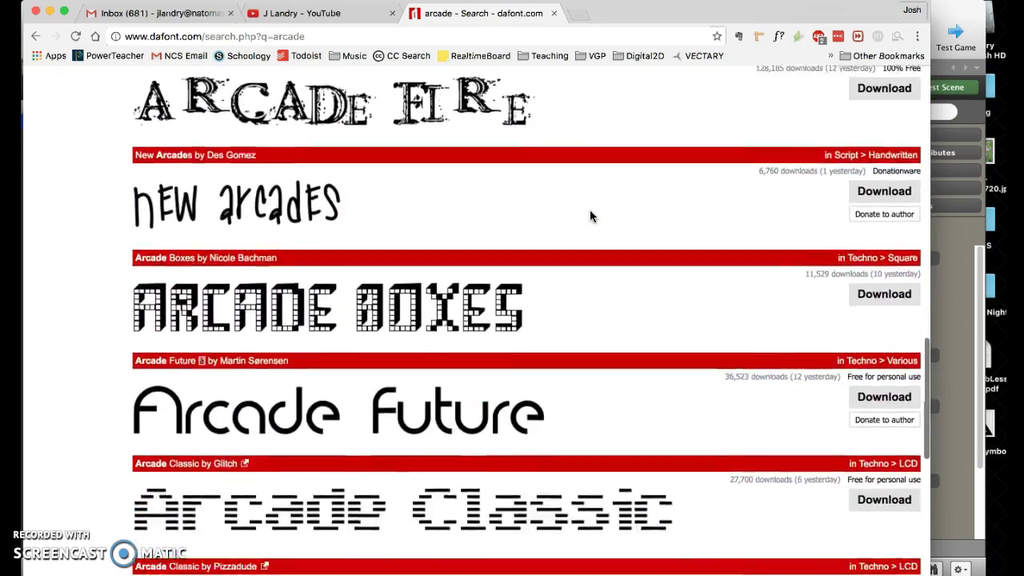
pyautogui.scroll(-8, 590, 217)
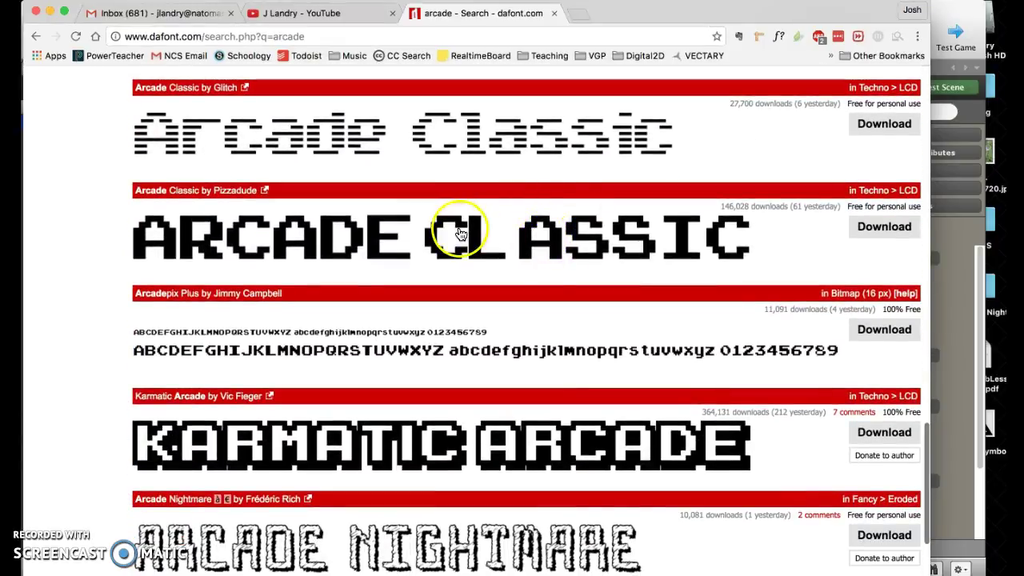
pyautogui.click(328, 230)
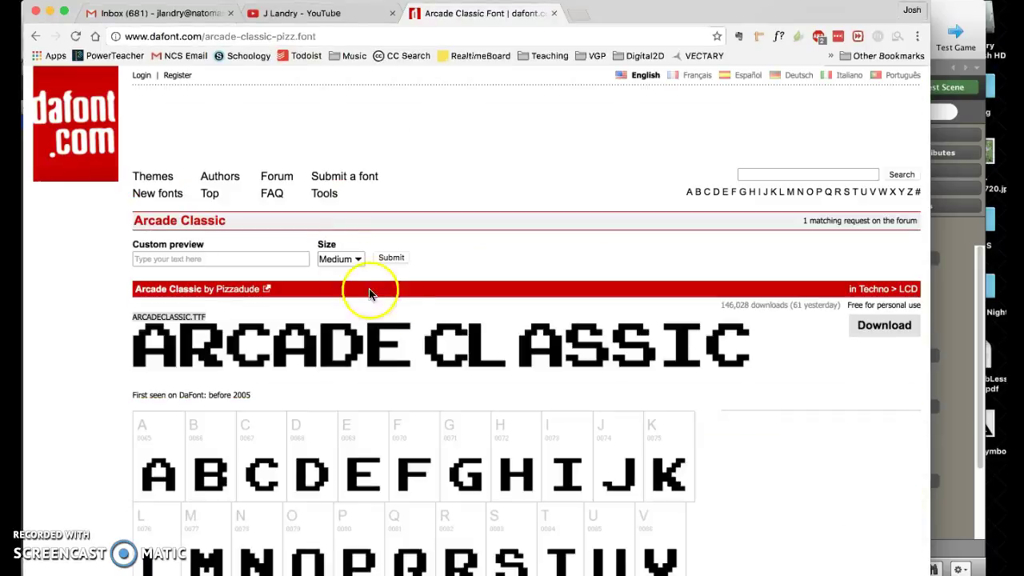
# Look over Arcade Classic's full set of letters, digits and symbols
pyautogui.scroll(-5, 383, 304)
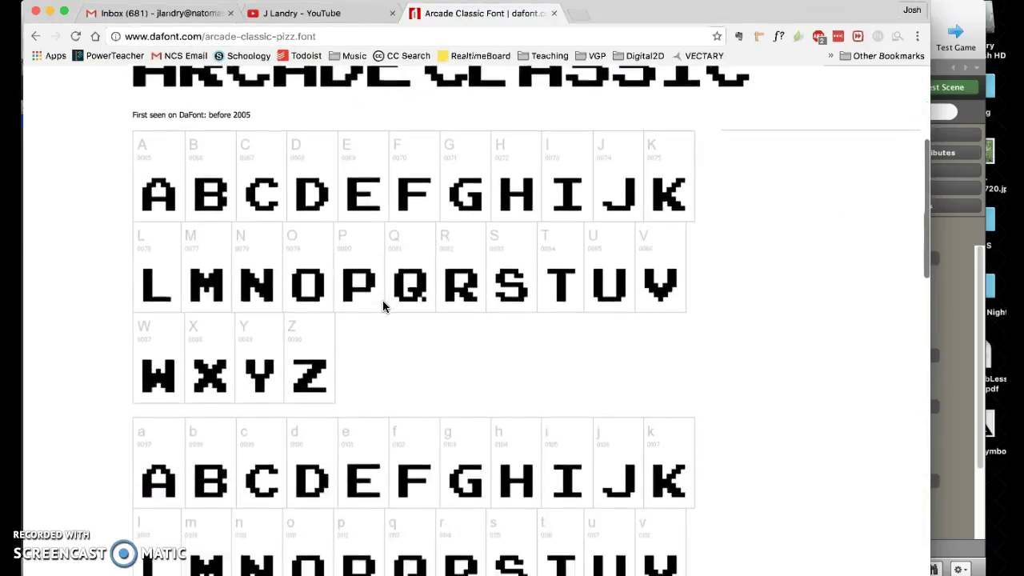
pyautogui.scroll(-5, 383, 304)
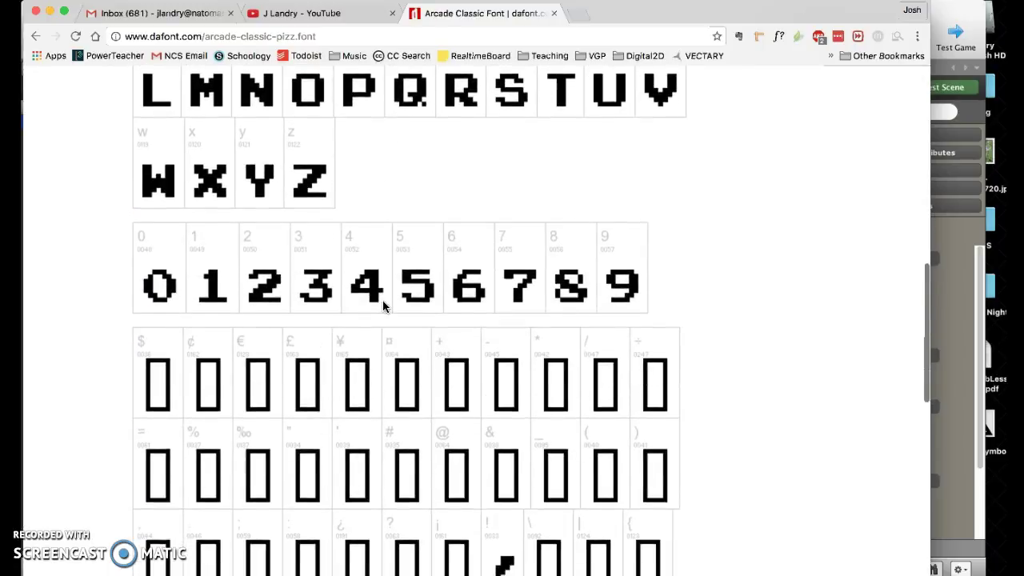
pyautogui.scroll(4, 383, 306)
pyautogui.scroll(4, 383, 306)
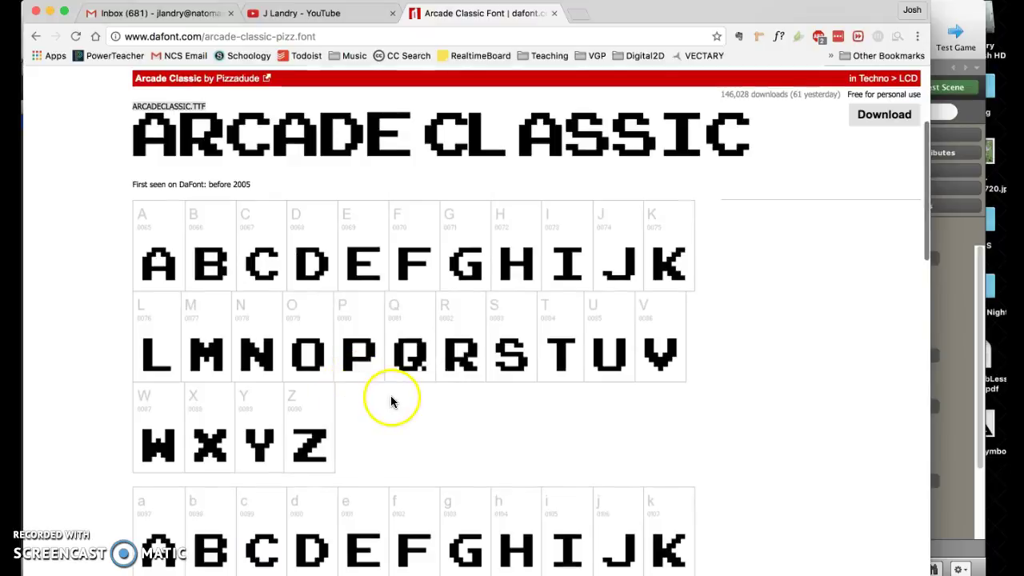
pyautogui.scroll(-3, 411, 403)
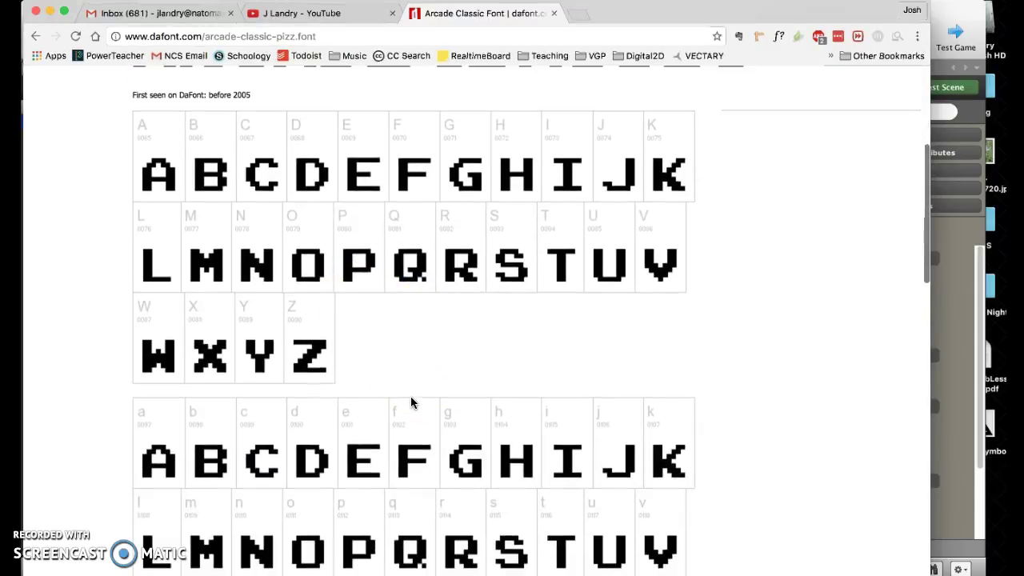
pyautogui.scroll(-10, 408, 315)
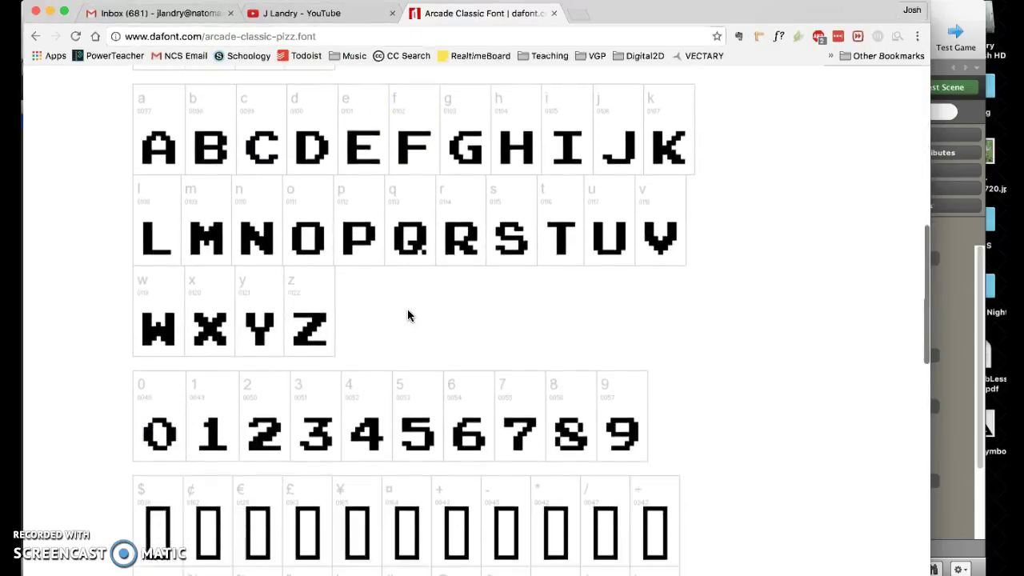
pyautogui.scroll(-5, 408, 315)
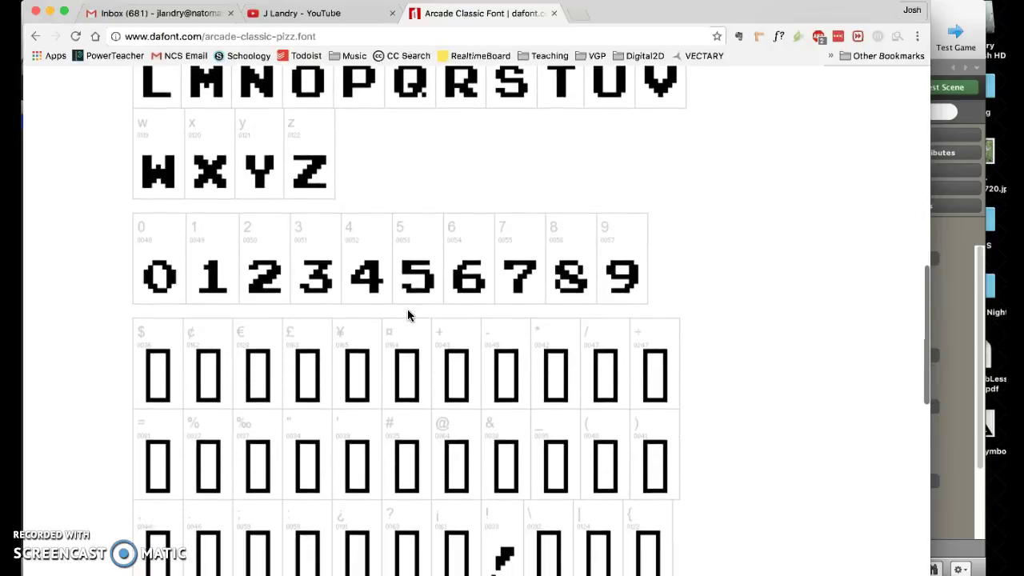
pyautogui.scroll(-3, 393, 279)
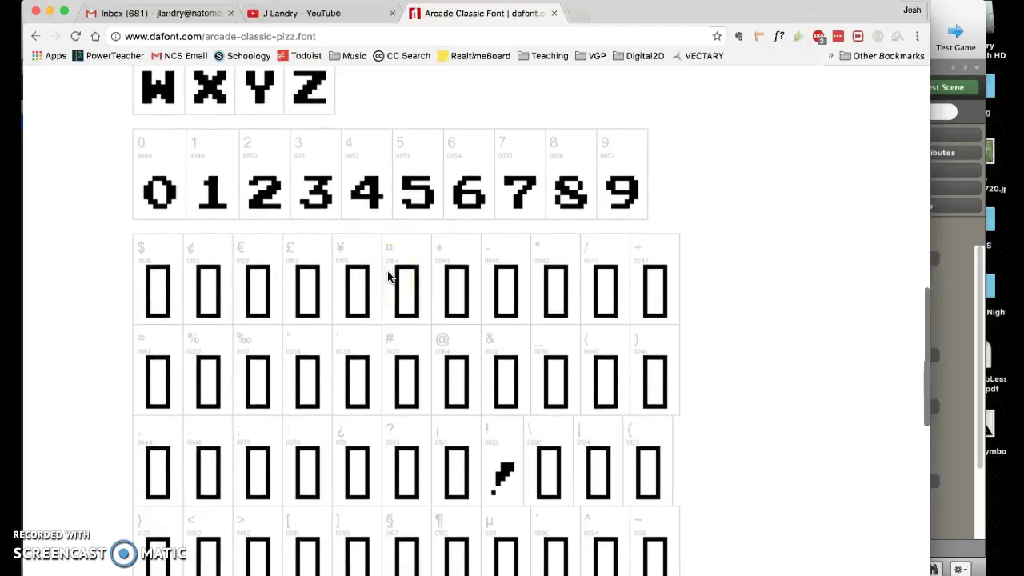
pyautogui.scroll(-3, 389, 277)
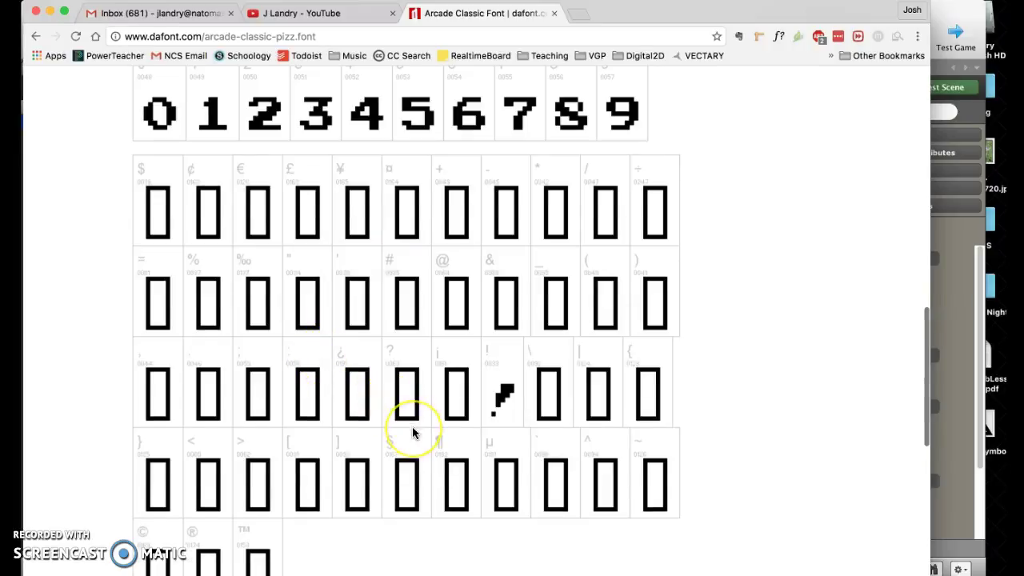
pyautogui.scroll(1, 414, 433)
pyautogui.scroll(15, 413, 433)
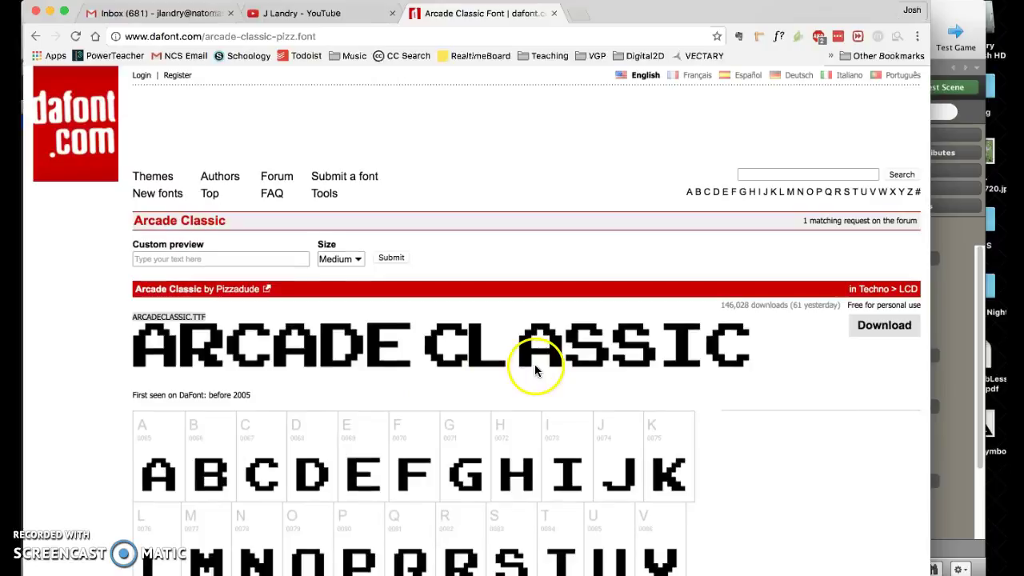
# Preview the custom text 'Evil Castle' in Arcade Classic at Large size
pyautogui.click(201, 257)
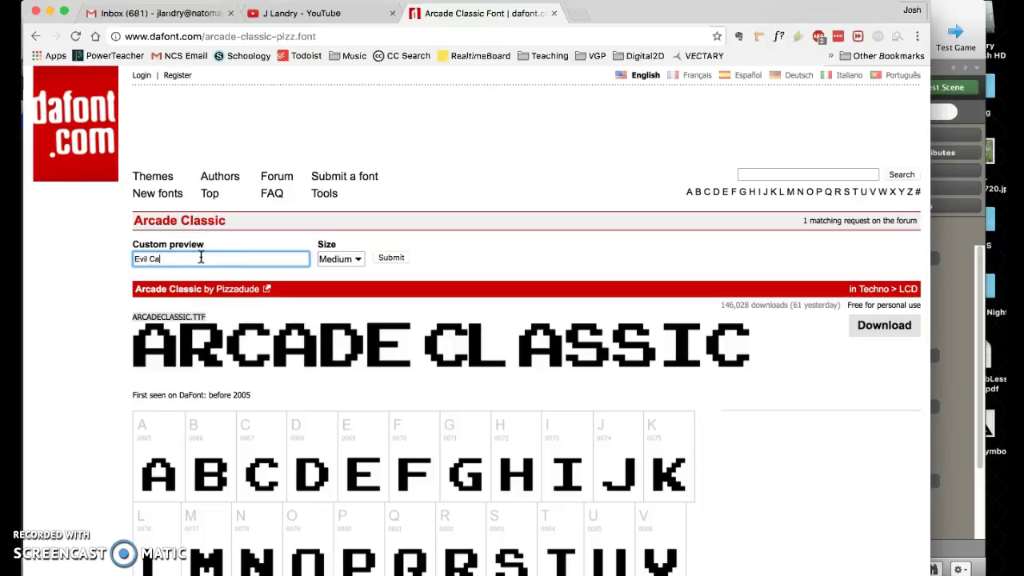
pyautogui.click(328, 259)
pyautogui.click(366, 270)
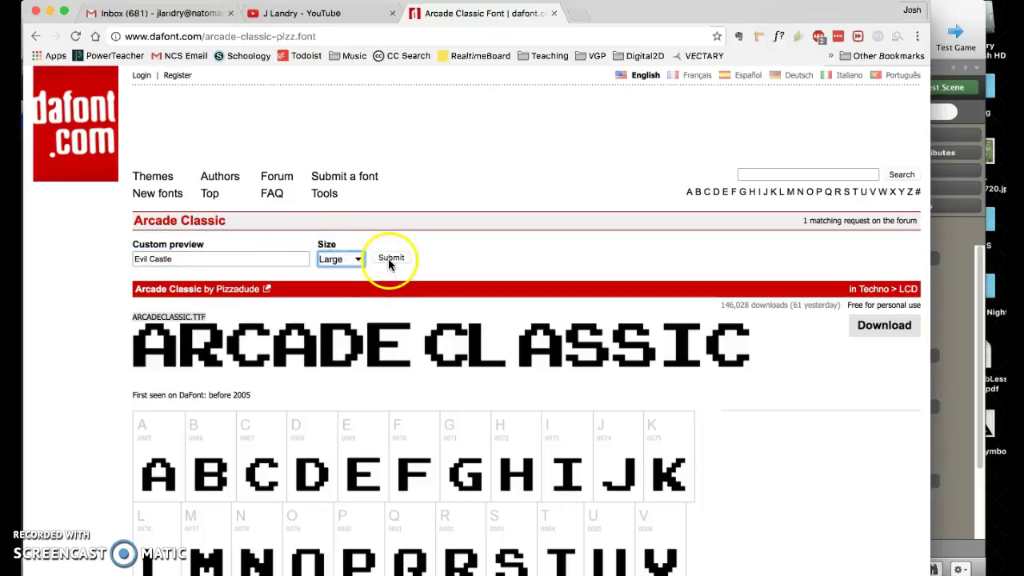
pyautogui.click(390, 260)
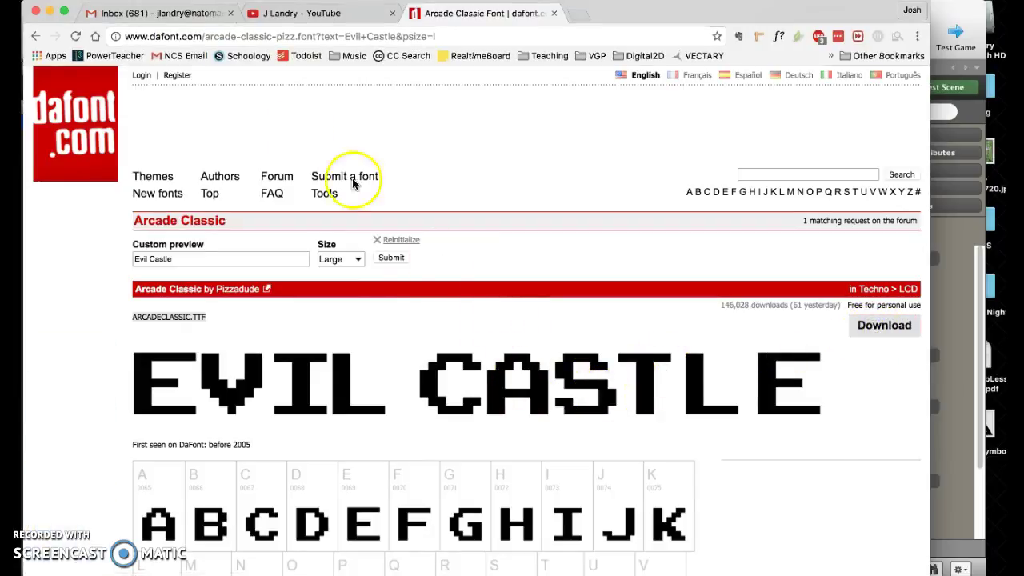
# Minimize Chrome and Stencyl, put the arcade_classic_pizz ZIP on the desktop and unzip it
pyautogui.click(49, 13)
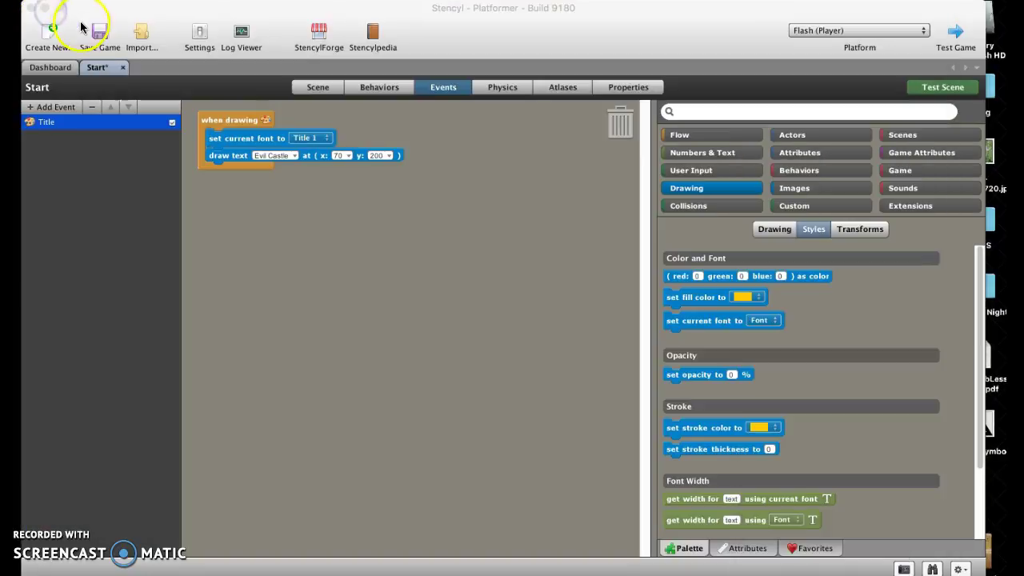
pyautogui.click(47, 10)
pyautogui.click(600, 211)
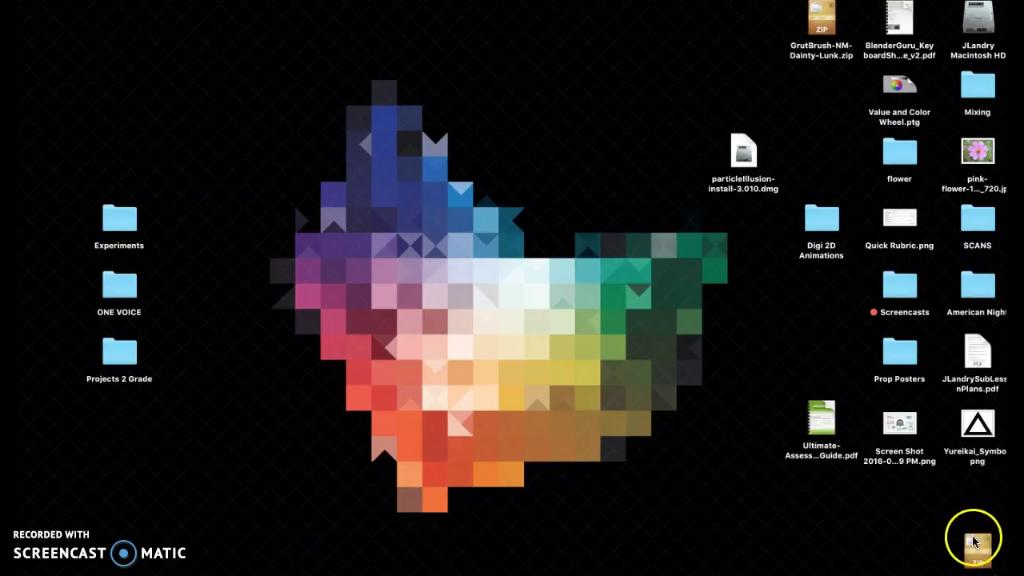
pyautogui.moveTo(976, 552); pyautogui.dragTo(580, 102)
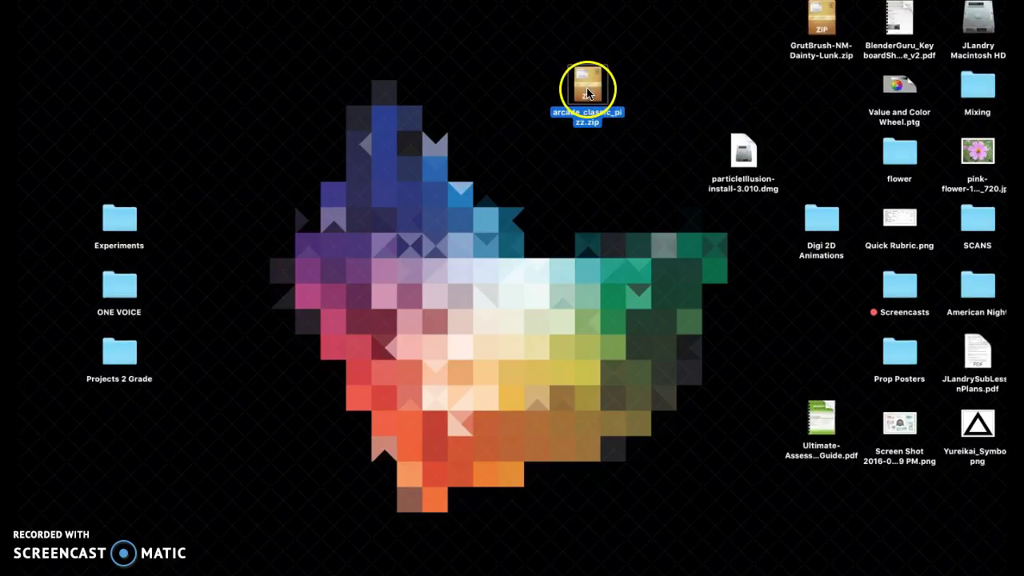
pyautogui.click(589, 92)
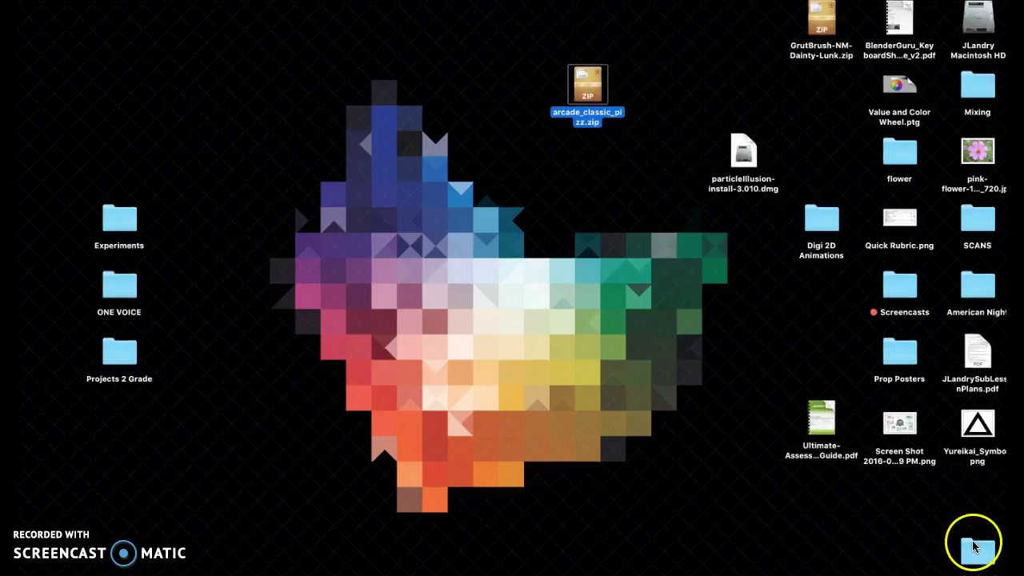
# Keep the extracted arcade_classic_pizz folder, delete the ZIP, and open the folder
pyautogui.moveTo(979, 551); pyautogui.dragTo(661, 154)
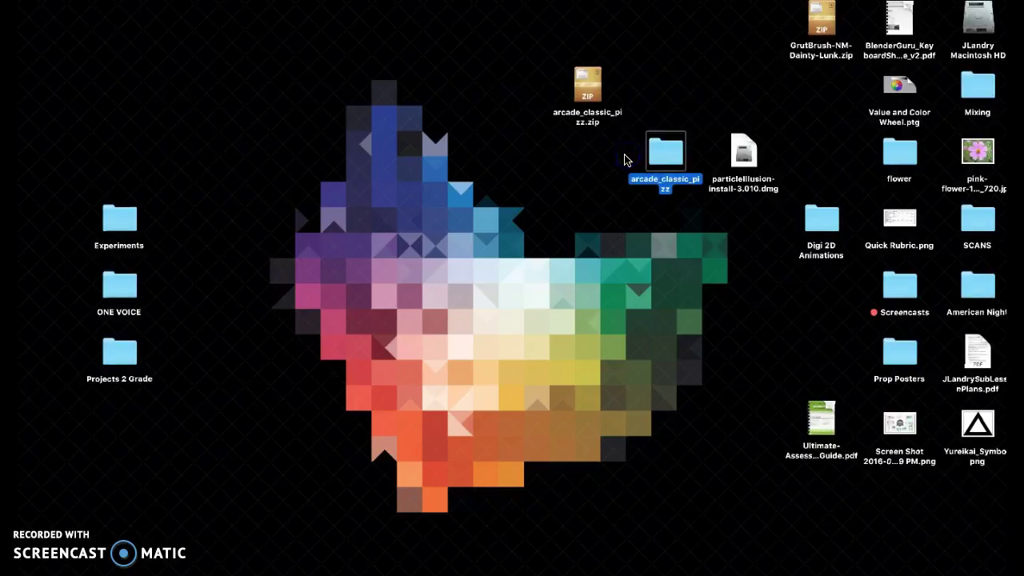
pyautogui.click(588, 84)
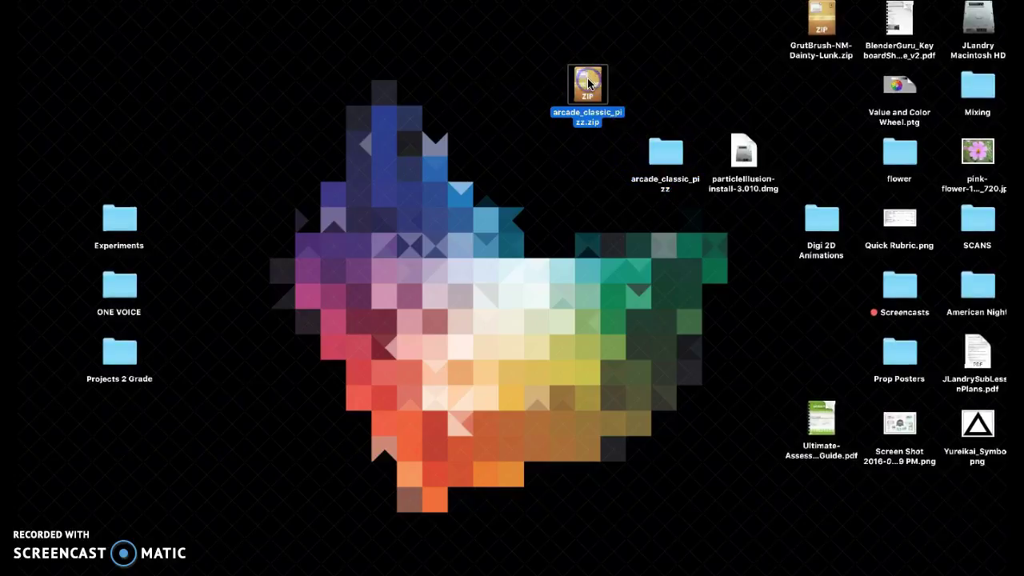
pyautogui.press('super+BackSpace')
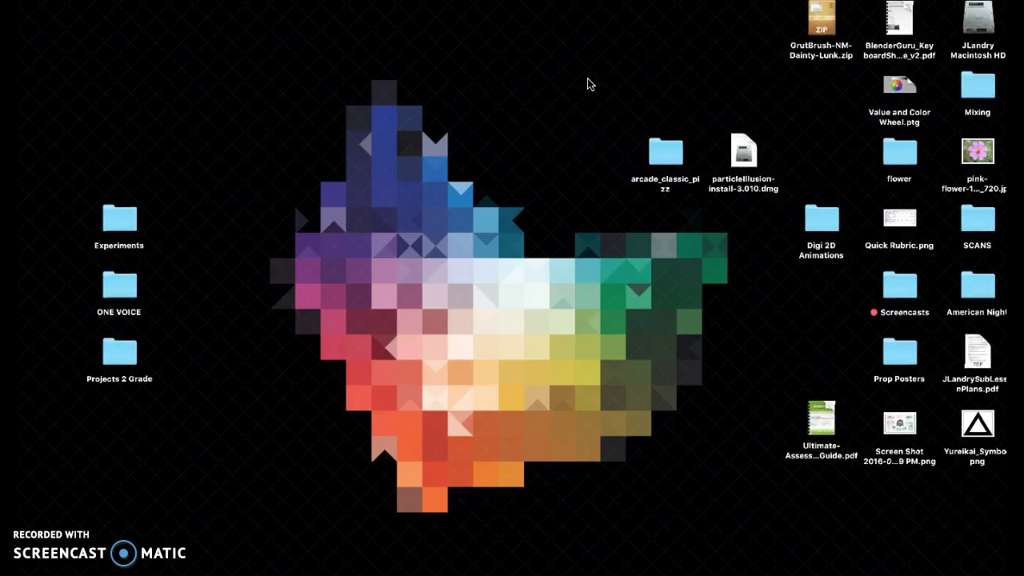
pyautogui.doubleClick(667, 154)
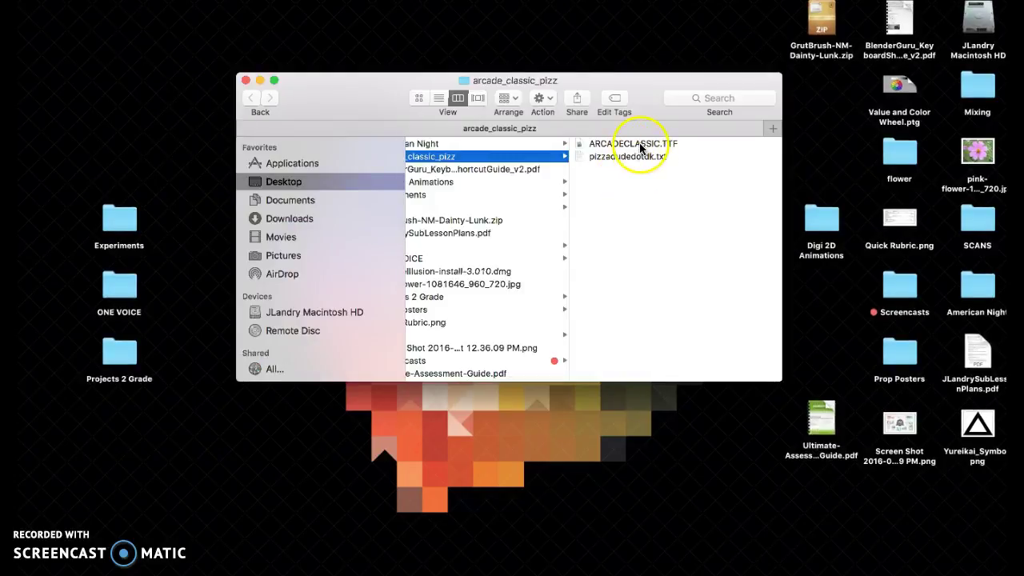
# Preview ARCADECLASSIC.TTF, then close the arcade_classic_pizz Finder window
pyautogui.click(632, 144)
pyautogui.moveTo(635, 101); pyautogui.dragTo(594, 102)
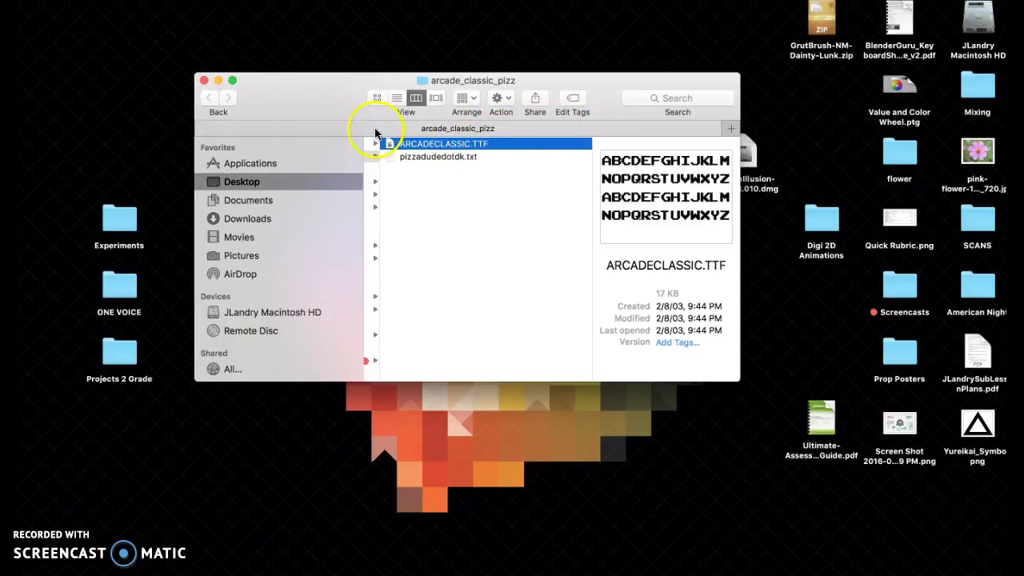
pyautogui.click(205, 81)
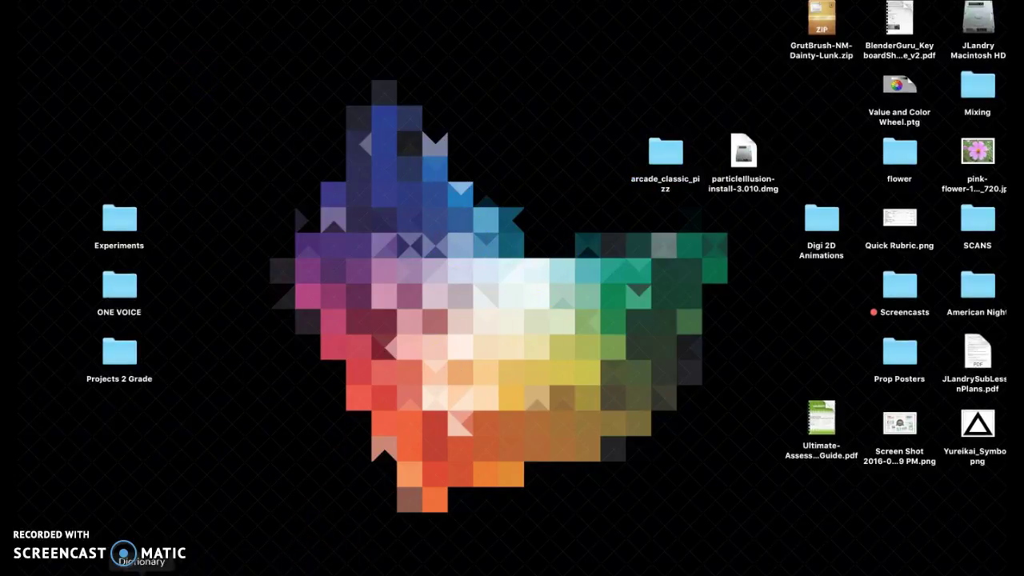
# Create a new font resource named Arcade Classic from Stencyl's Fonts dashboard
pyautogui.click(195, 571)
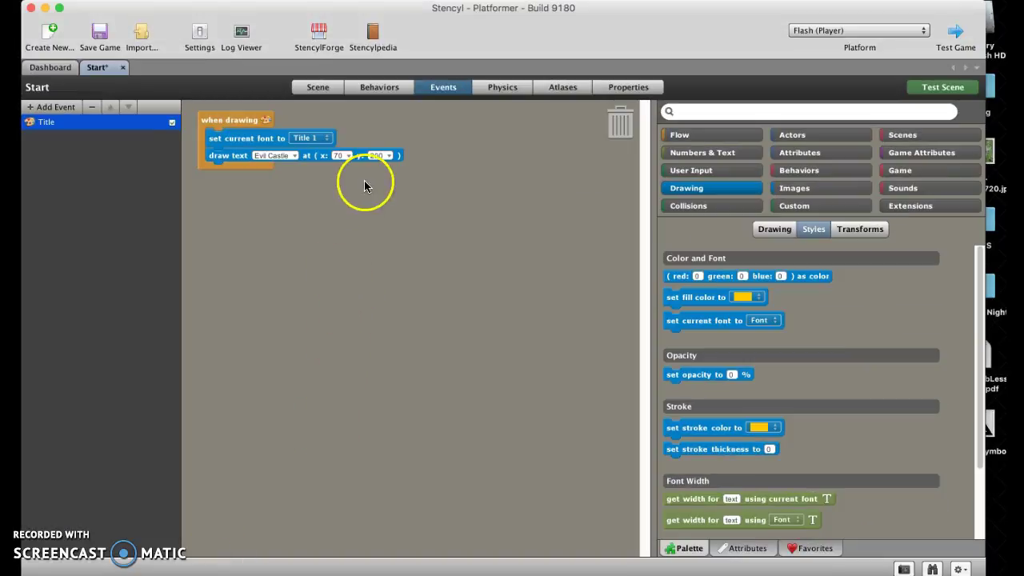
pyautogui.click(49, 67)
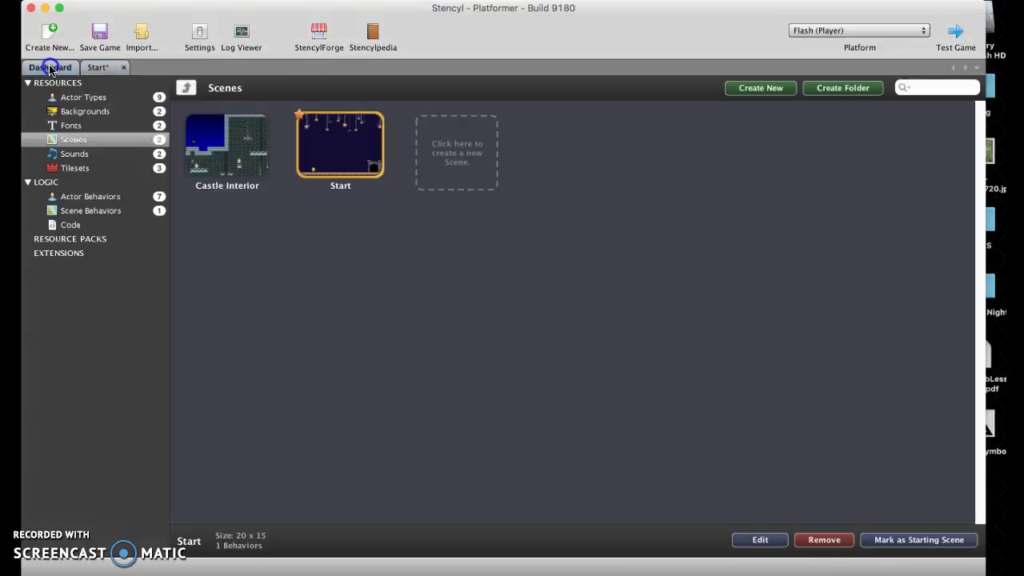
pyautogui.click(116, 126)
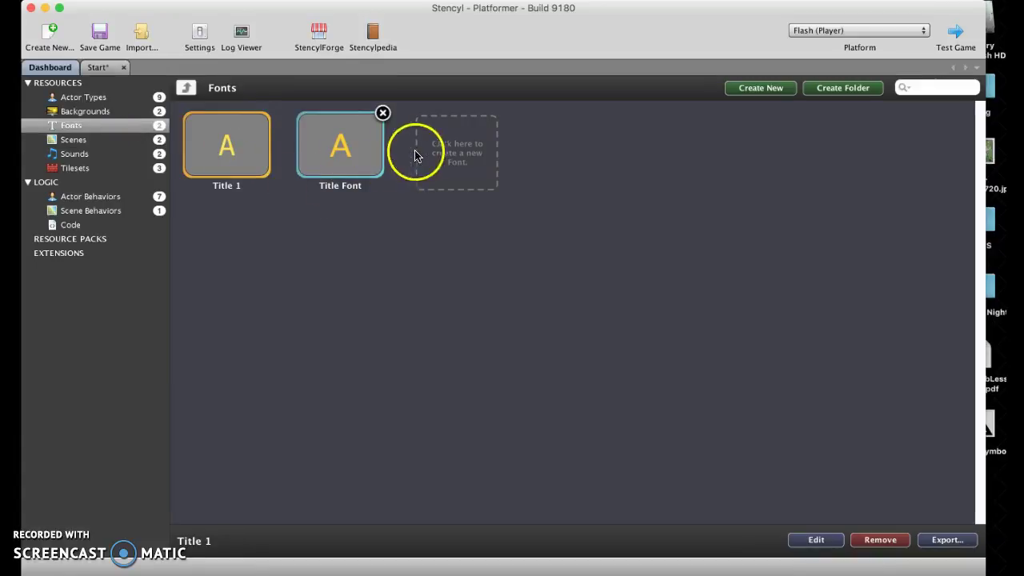
pyautogui.click(445, 150)
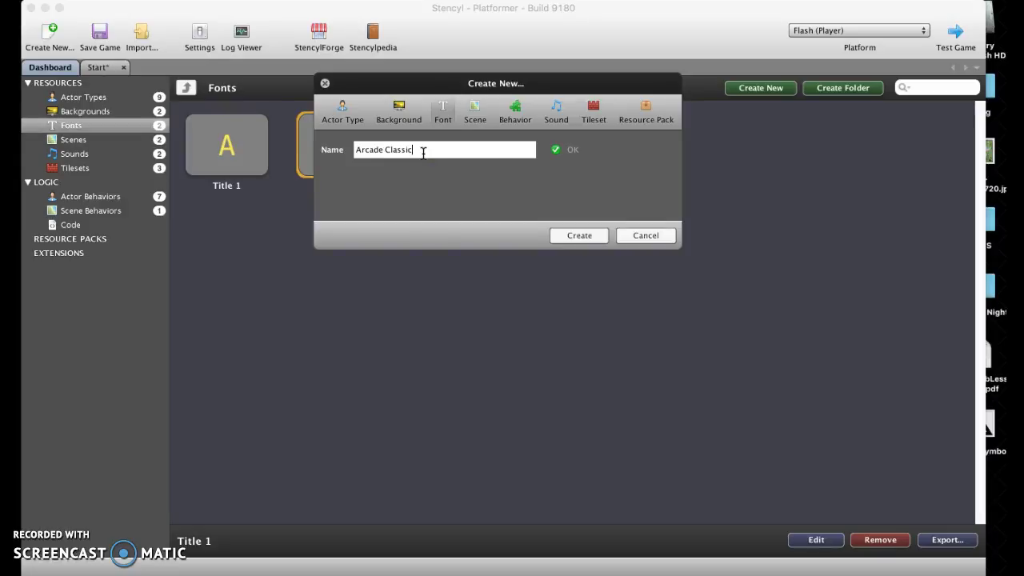
pyautogui.click(572, 236)
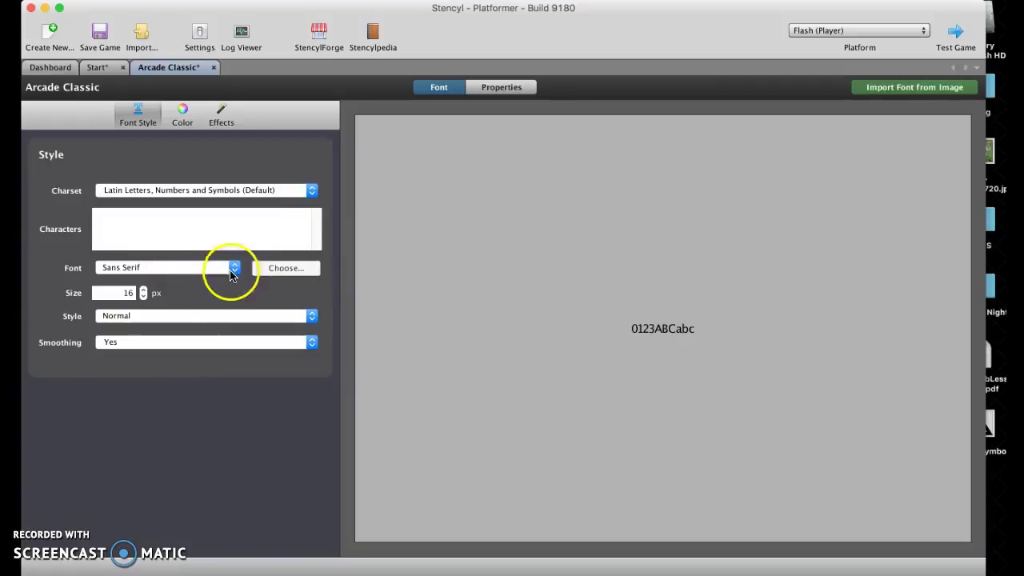
# Load Desktop/arcade_classic_pizz/ARCADECLASSIC.TTF into the Arcade Classic font and set size 50
pyautogui.click(272, 271)
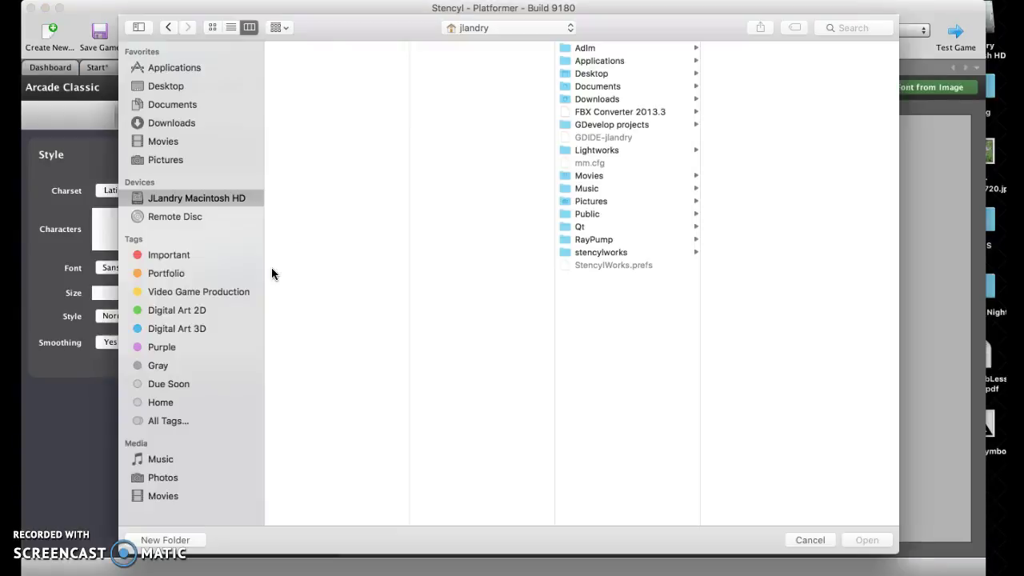
pyautogui.click(270, 261)
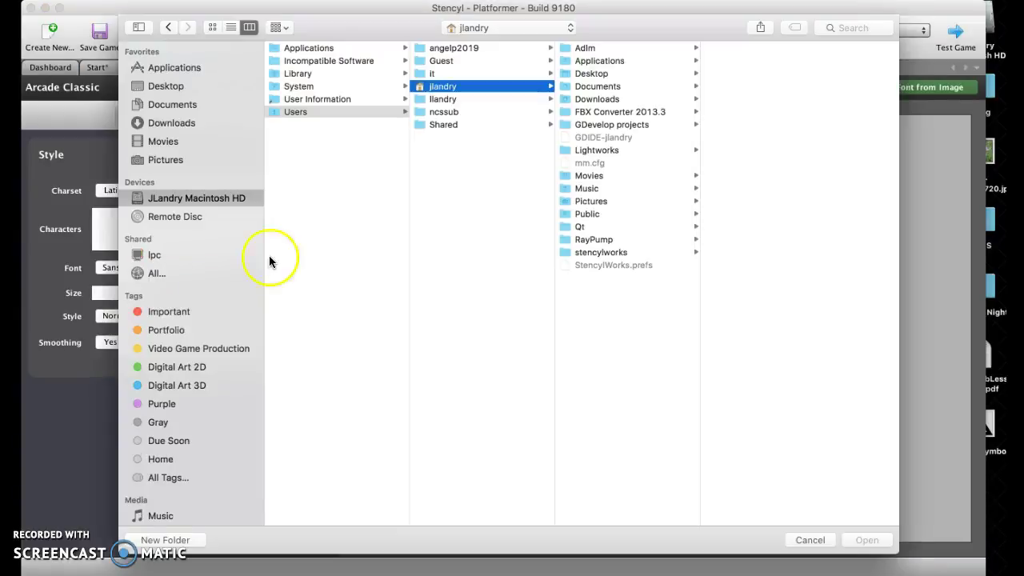
pyautogui.click(166, 87)
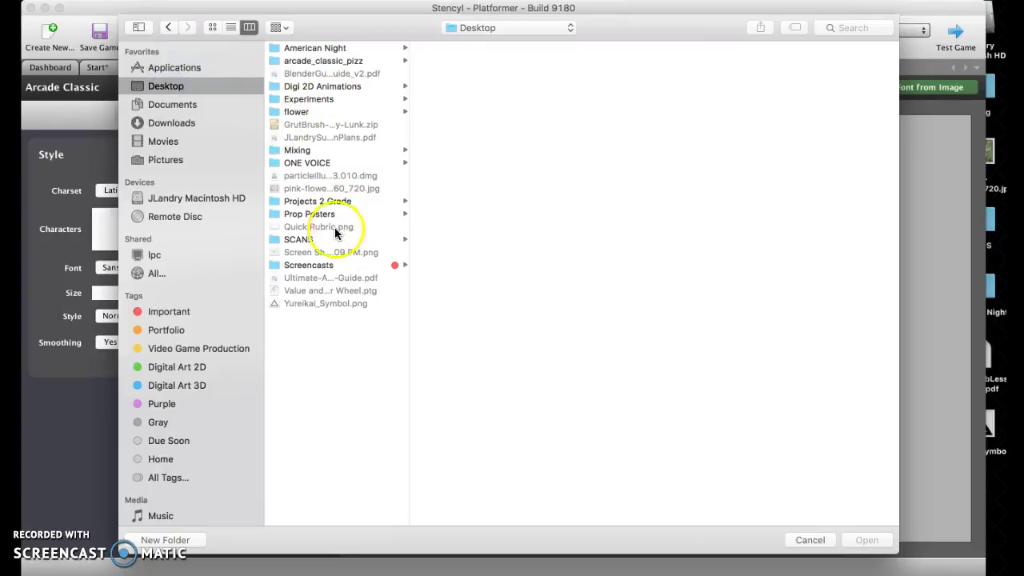
pyautogui.click(352, 61)
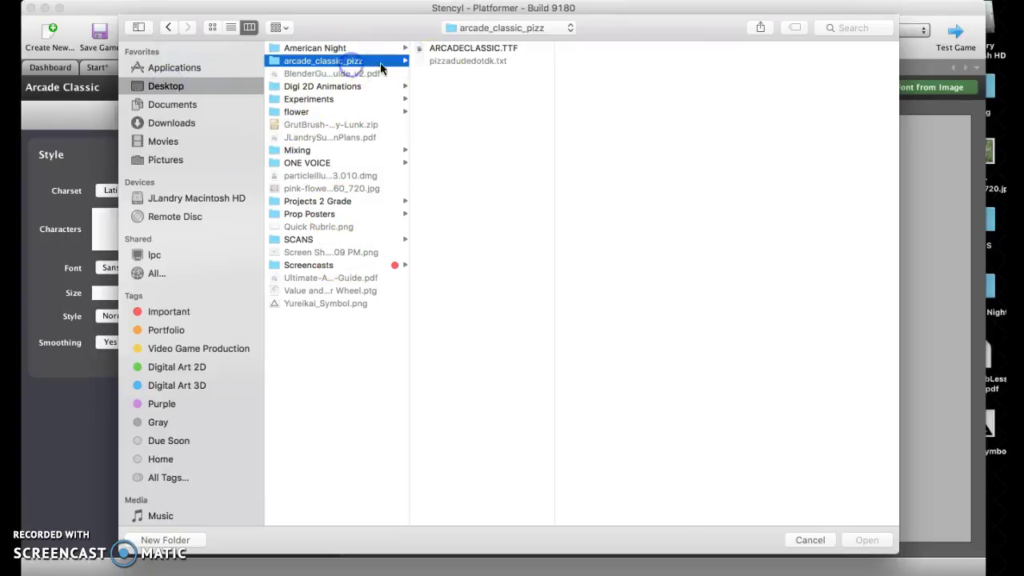
pyautogui.click(470, 49)
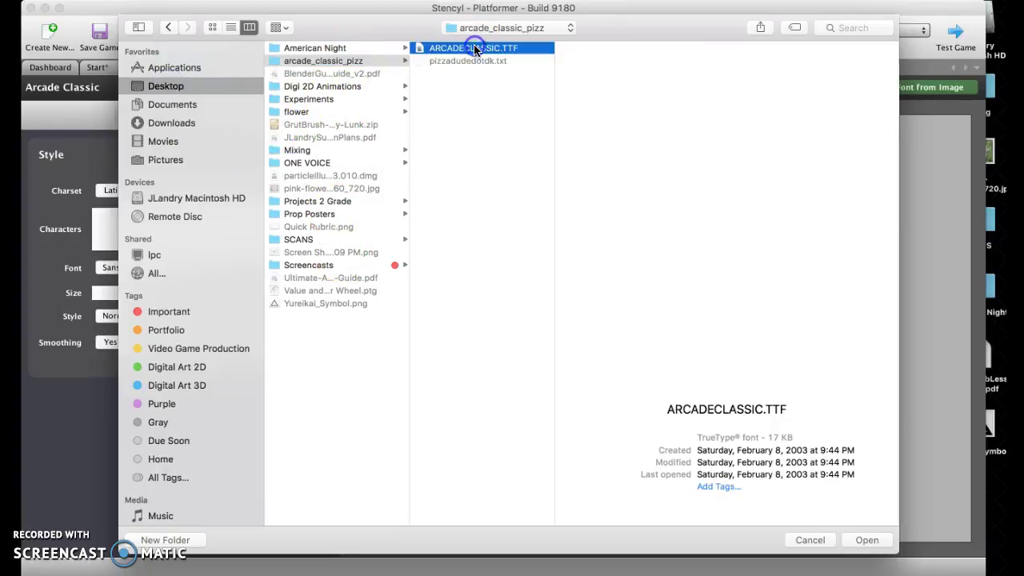
pyautogui.click(864, 540)
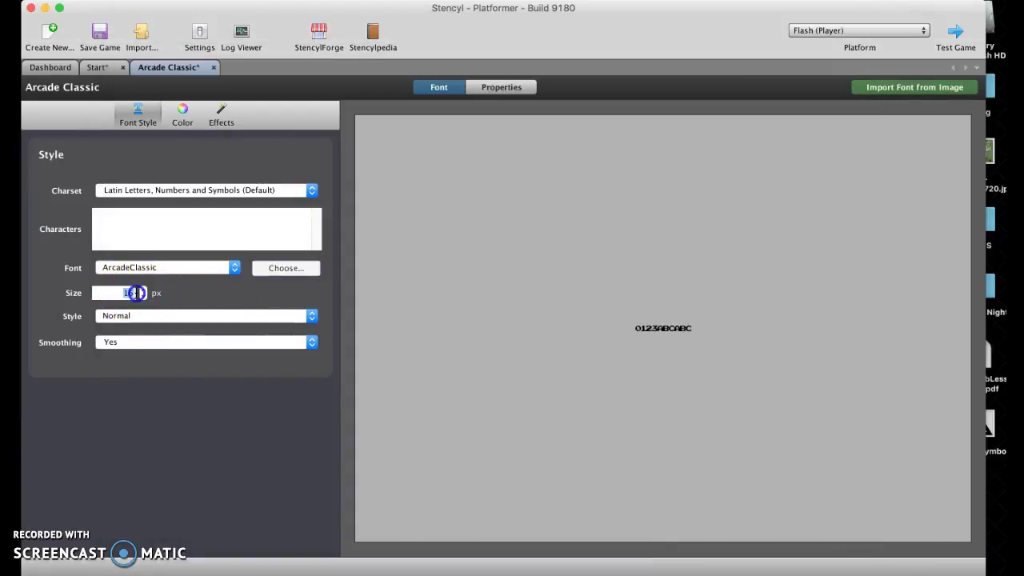
pyautogui.press('Return')
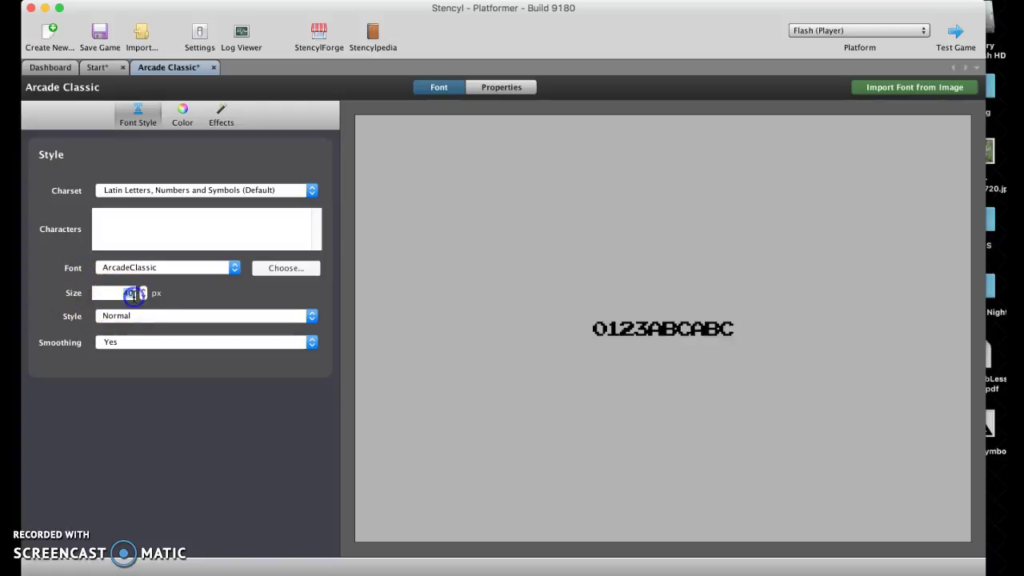
pyautogui.press('Return')
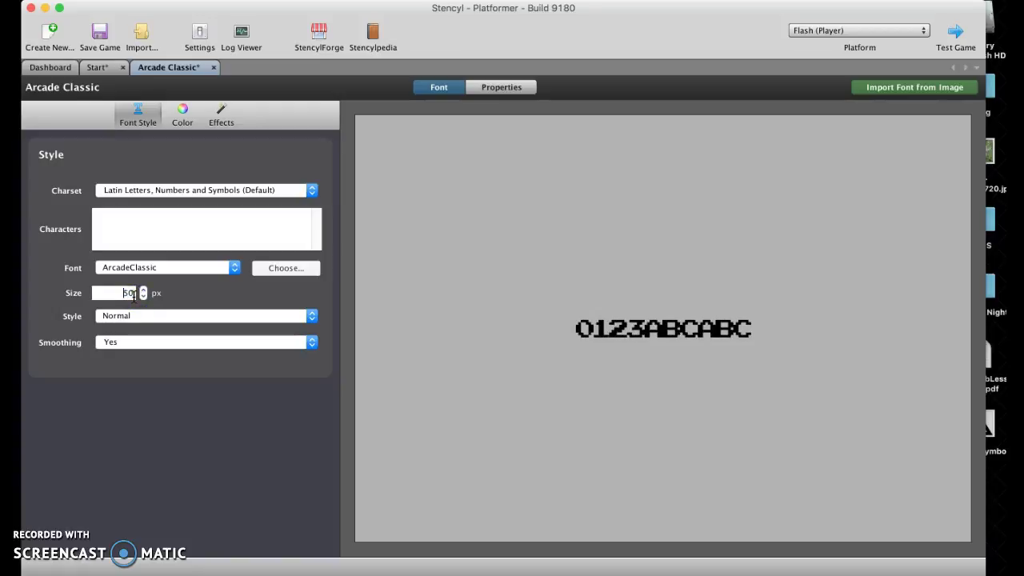
# Set the Arcade Classic font colour to gold using HSV hue 47, saturation 83, value 92
pyautogui.click(181, 117)
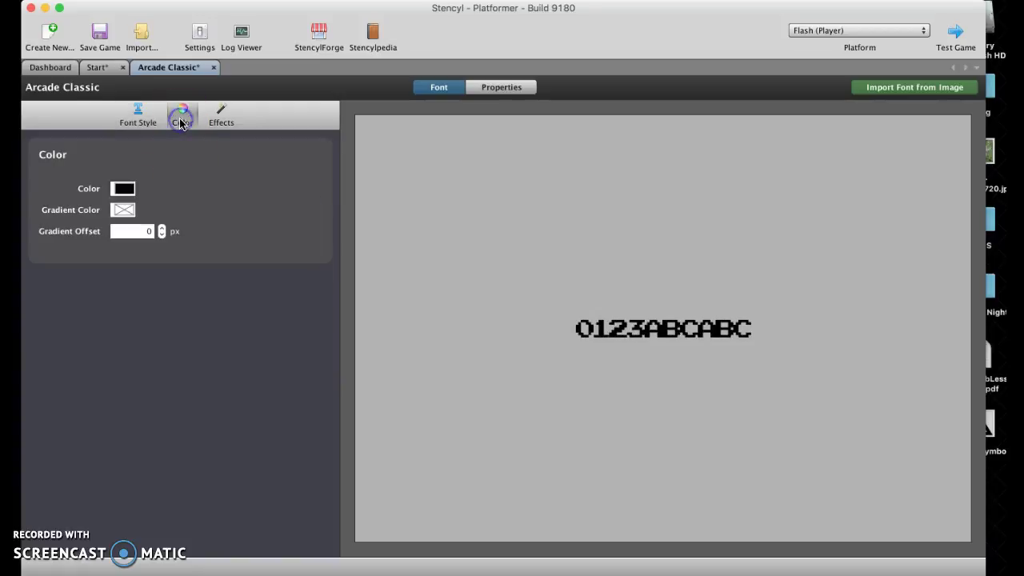
pyautogui.click(123, 192)
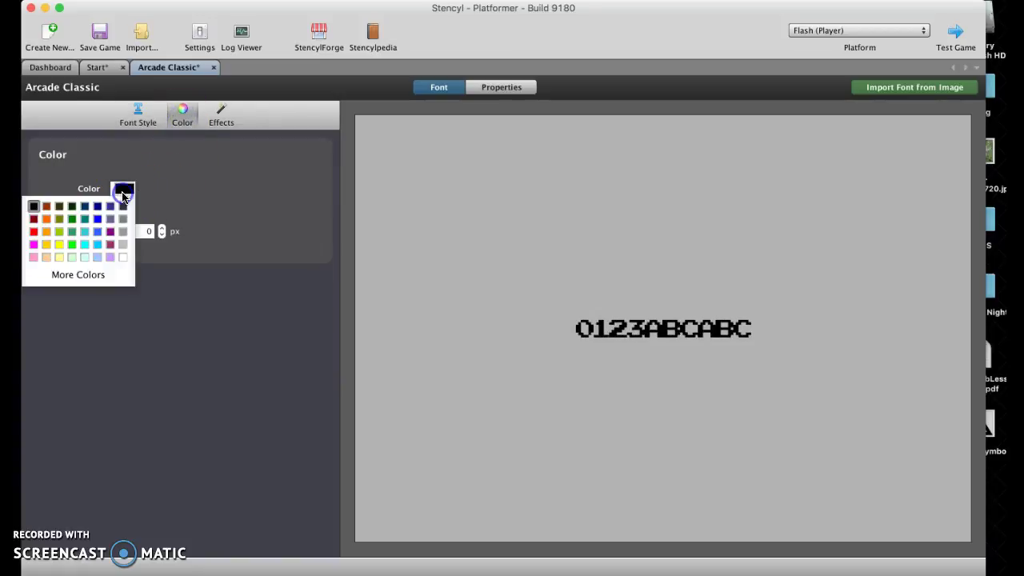
pyautogui.click(92, 278)
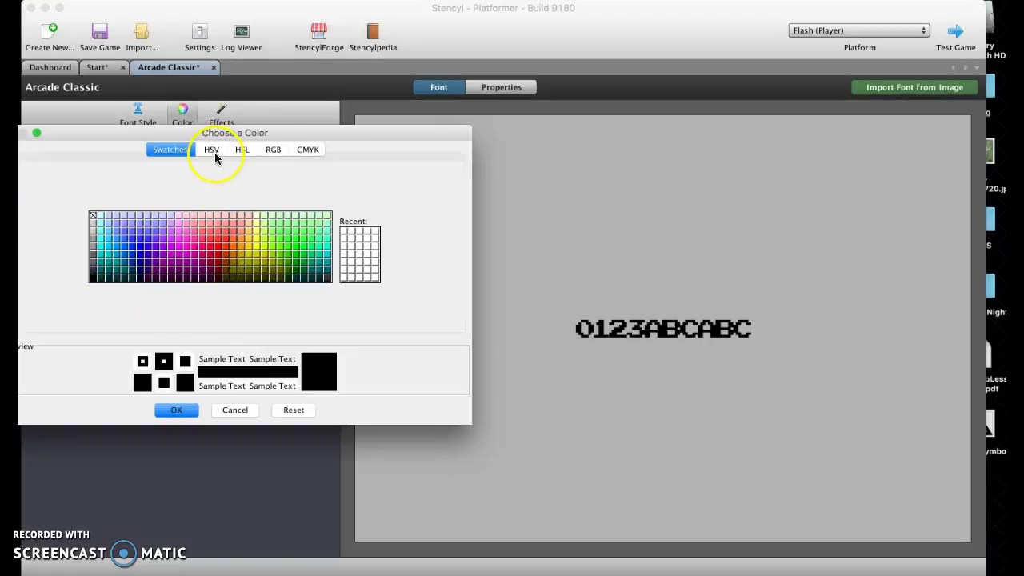
pyautogui.click(213, 152)
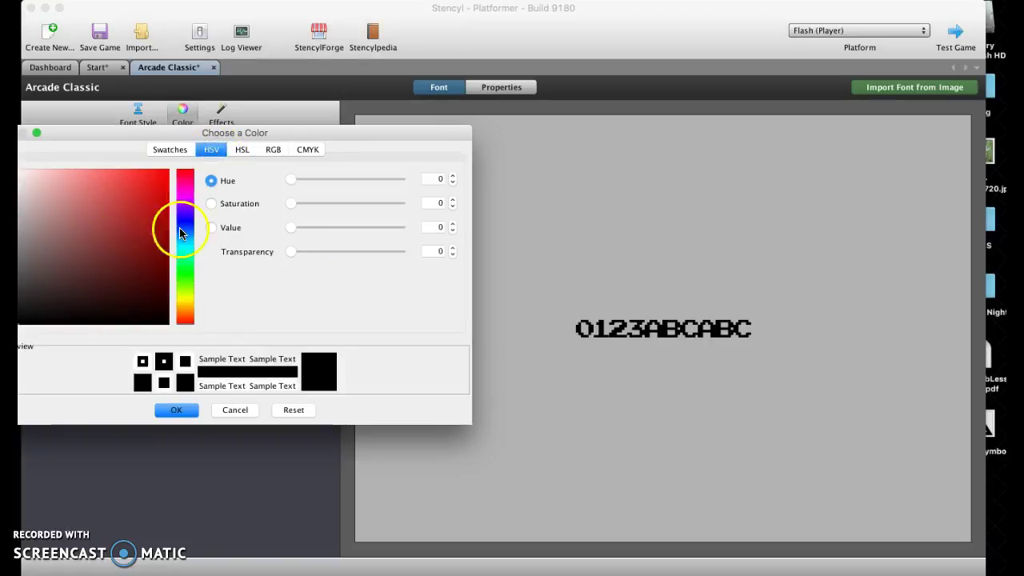
pyautogui.moveTo(183, 296); pyautogui.dragTo(184, 308)
pyautogui.click(143, 182)
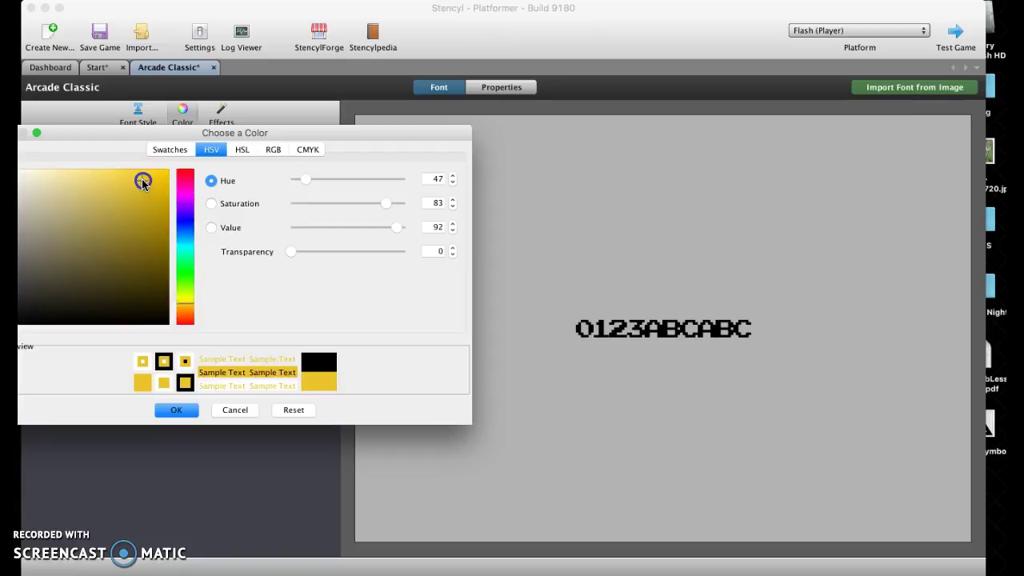
pyautogui.click(182, 410)
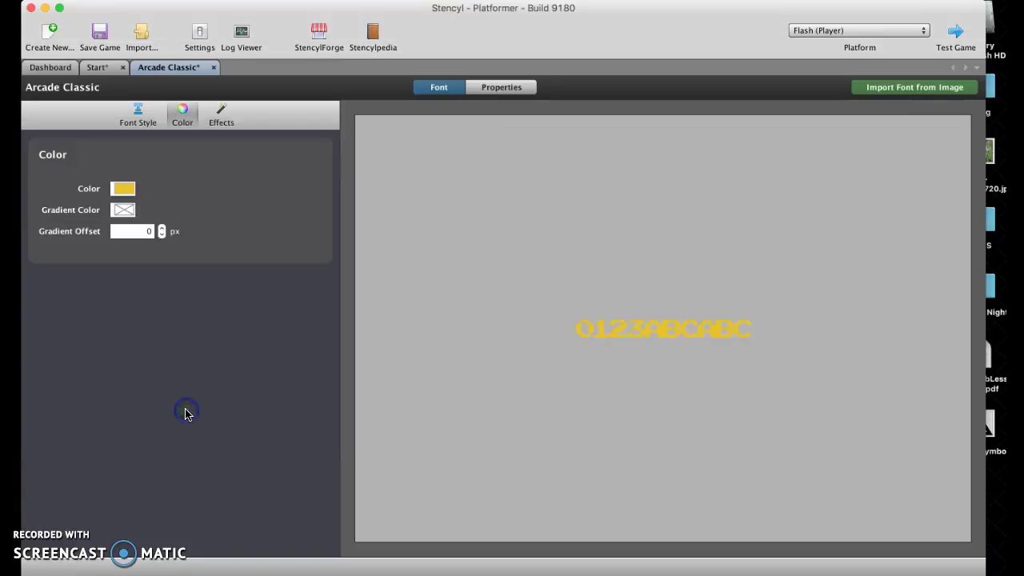
# Close the font, then set the Start event's current font block to Arcade Classic
pyautogui.click(213, 68)
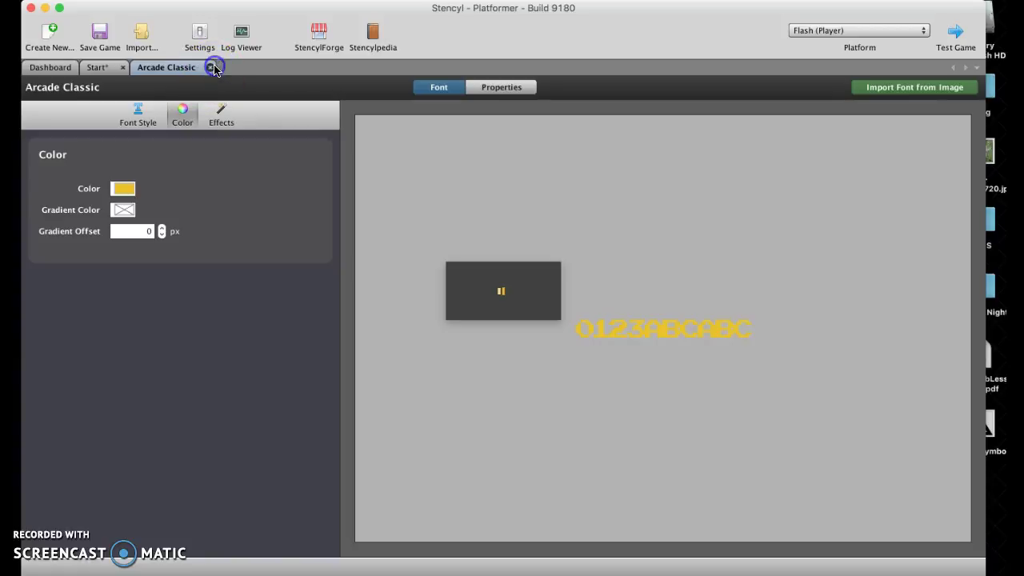
pyautogui.click(108, 68)
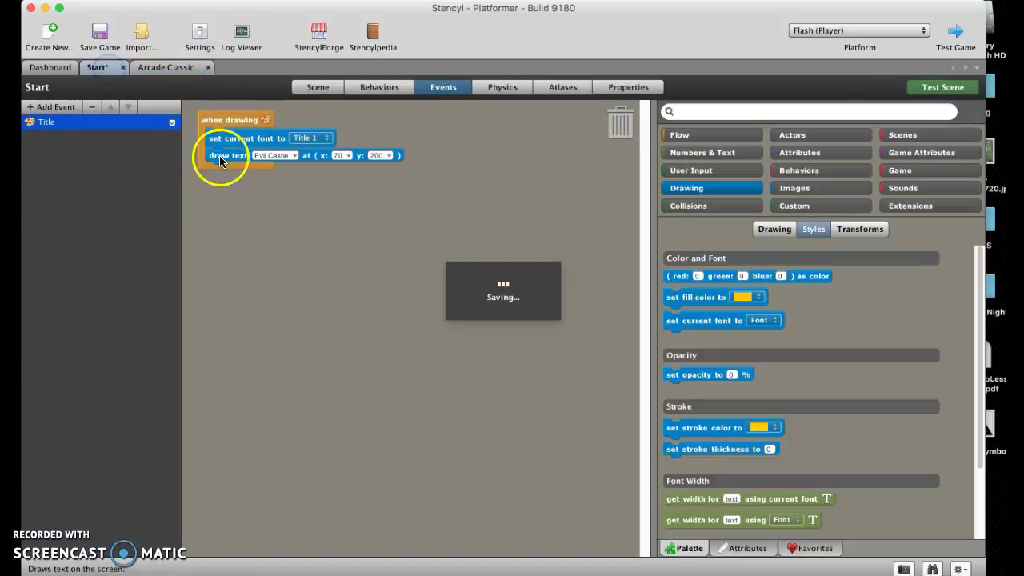
pyautogui.click(310, 138)
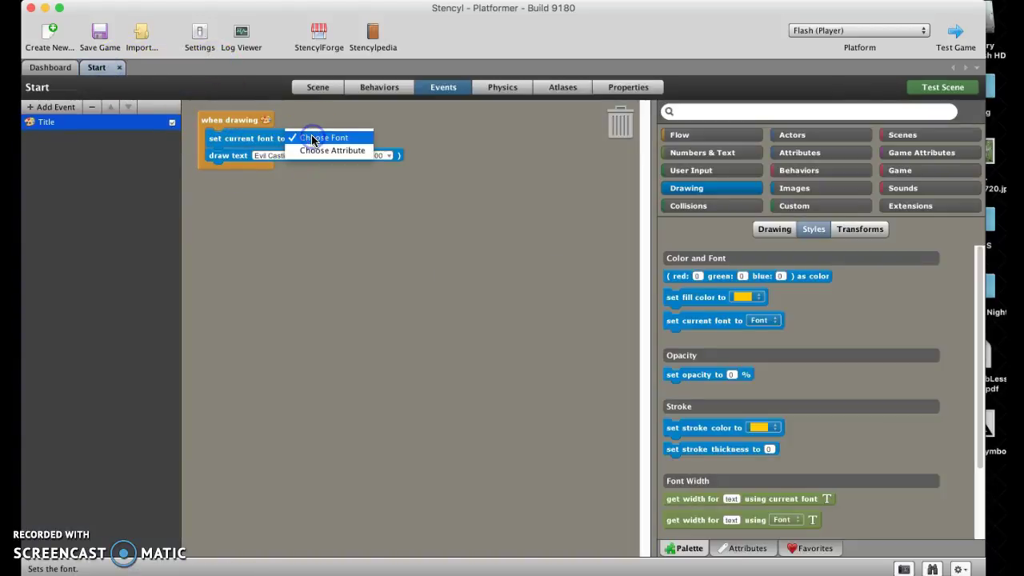
pyautogui.click(312, 139)
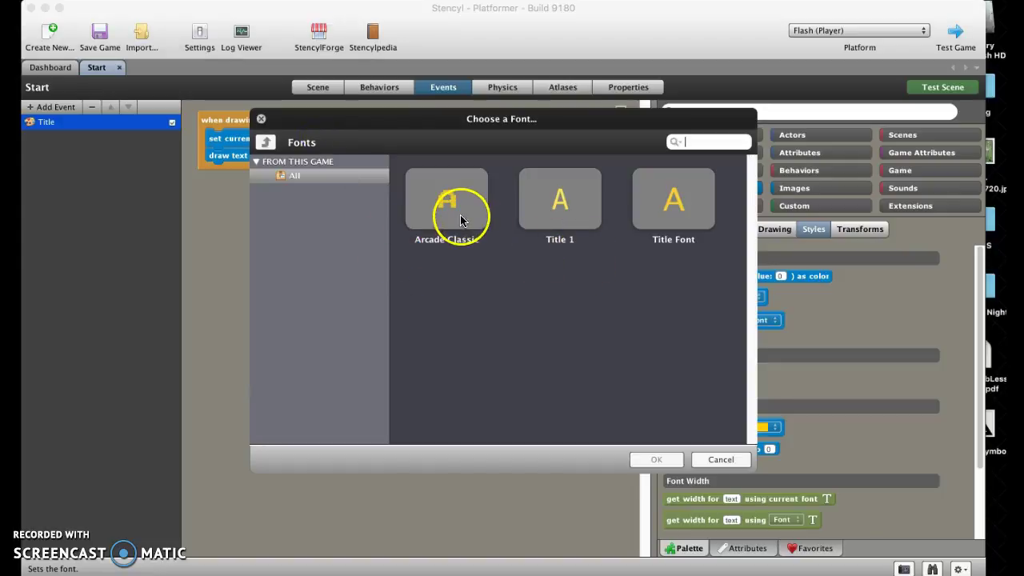
pyautogui.doubleClick(461, 220)
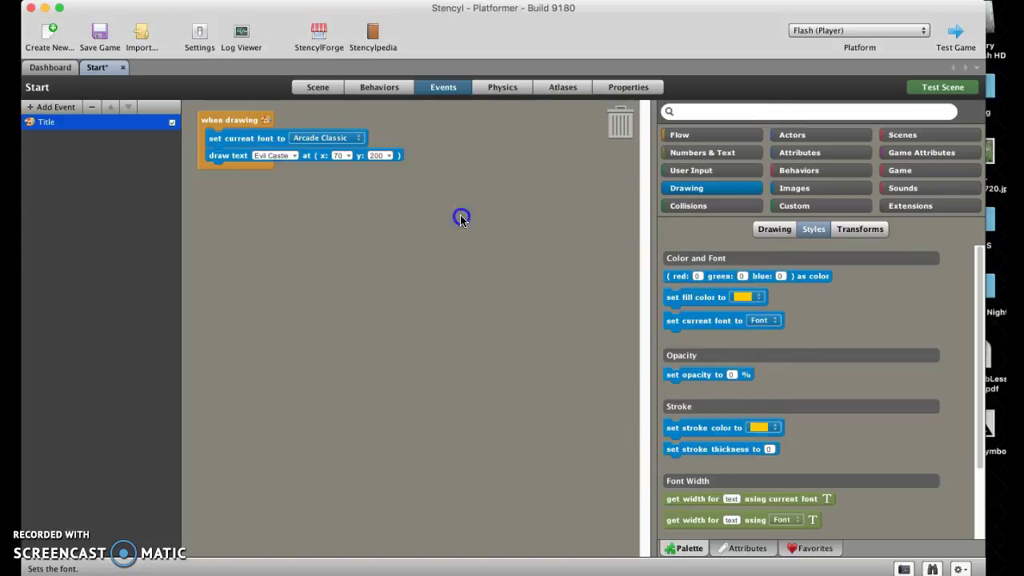
# Test the Start scene to check the gold EVIL CASTLE title, then return to the select tool
pyautogui.click(328, 89)
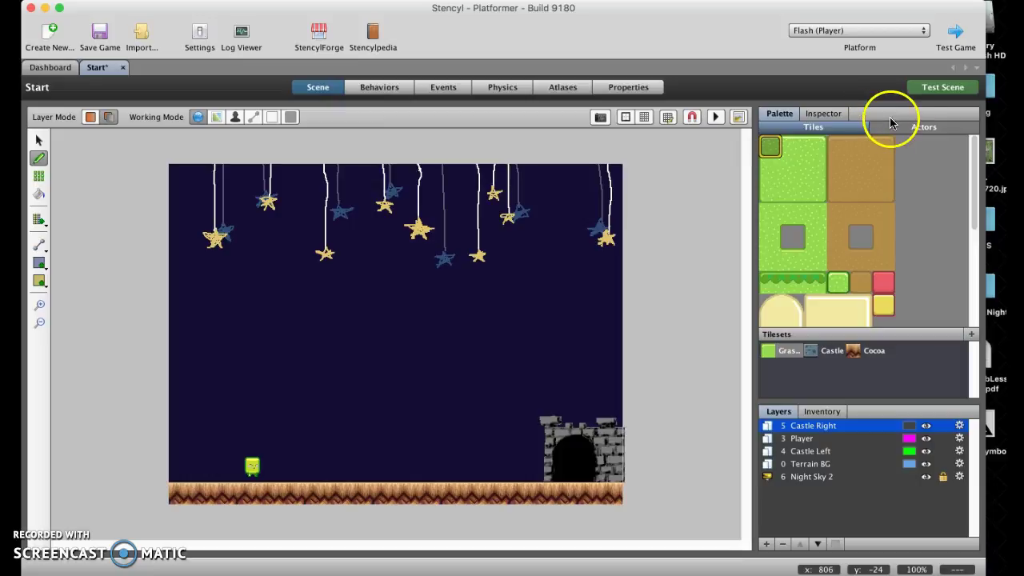
pyautogui.click(922, 90)
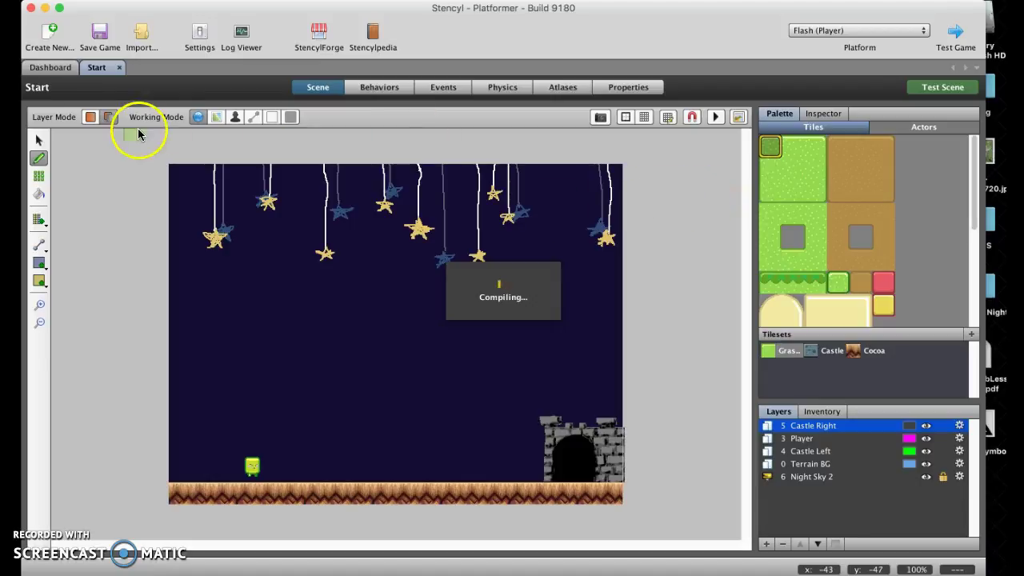
pyautogui.moveTo(192, 11); pyautogui.dragTo(281, 36)
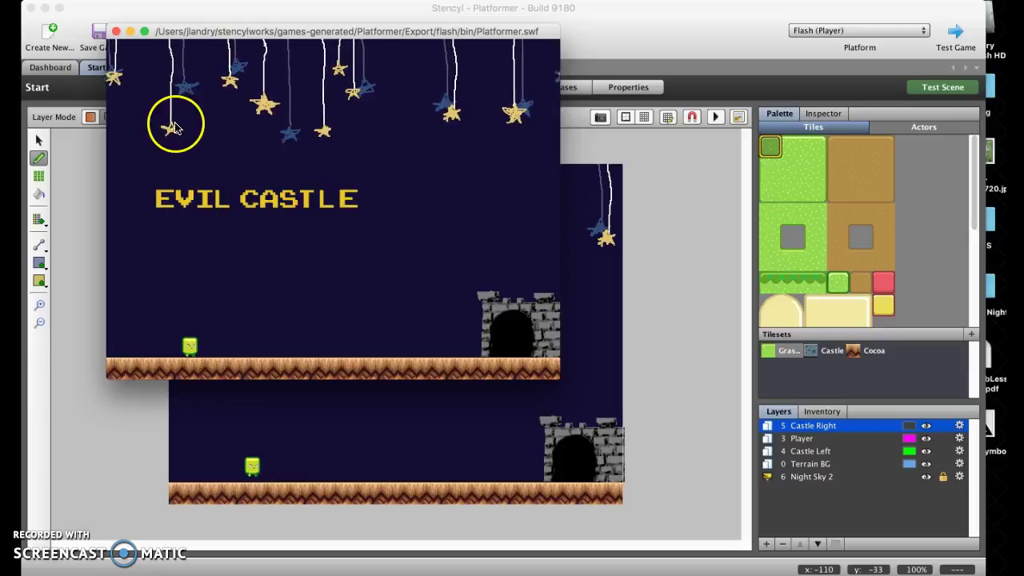
pyautogui.click(116, 30)
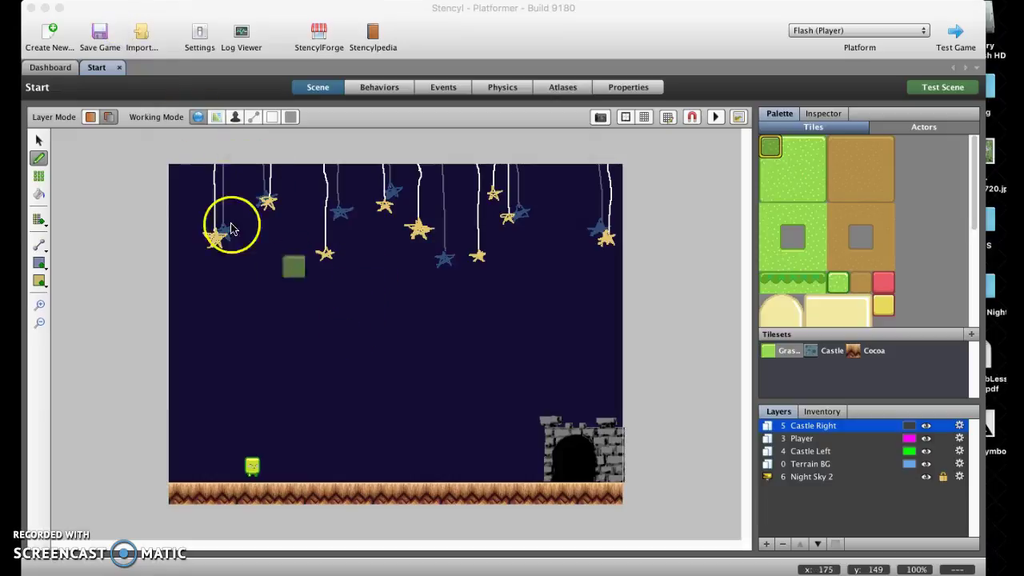
pyautogui.click(39, 137)
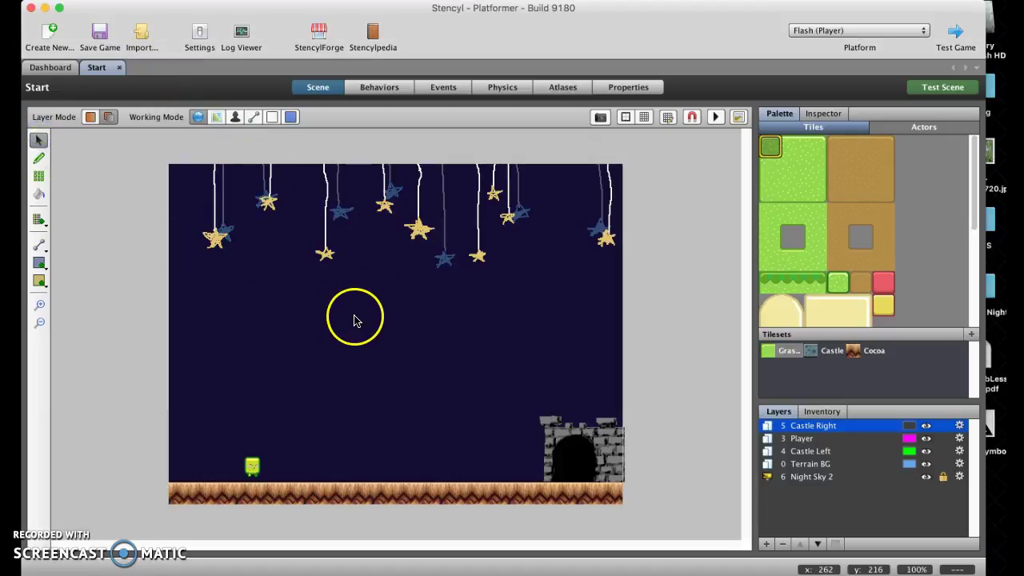